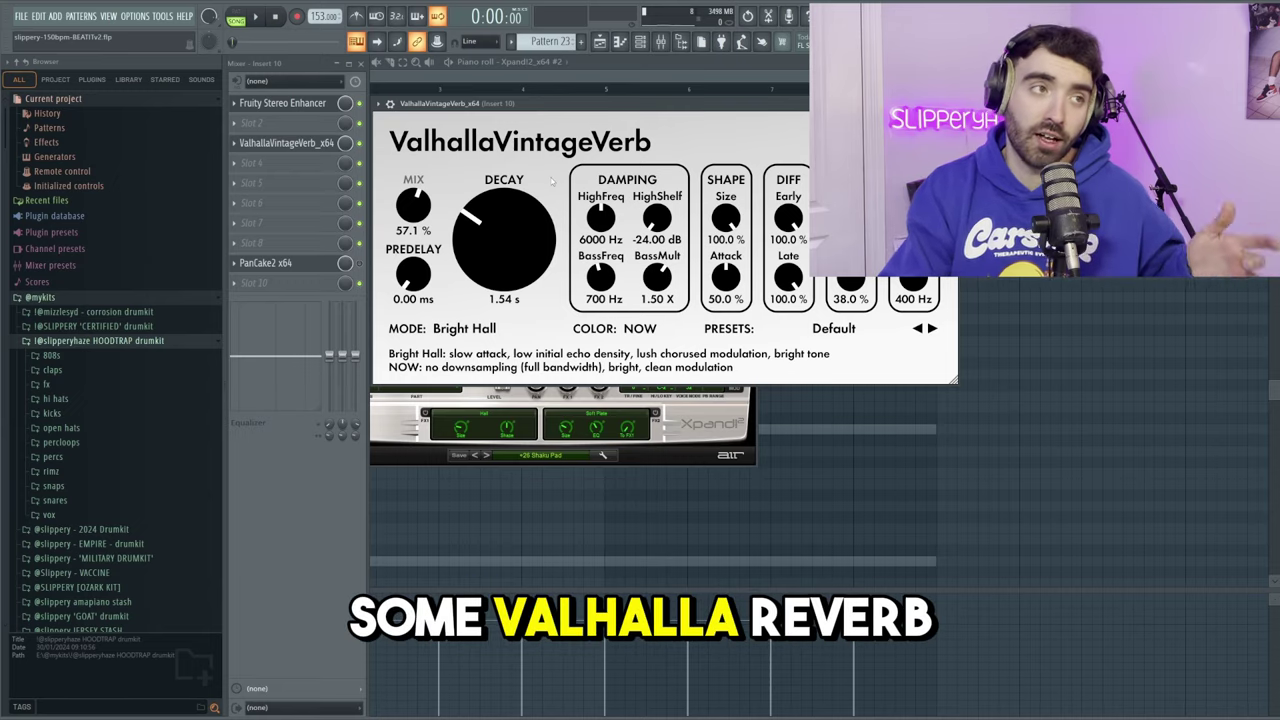
- Open the PanCake2 effect on the pad's mixer insert, and play back the Kontakt #2 notes and the arranged melody
left_click(280, 262)
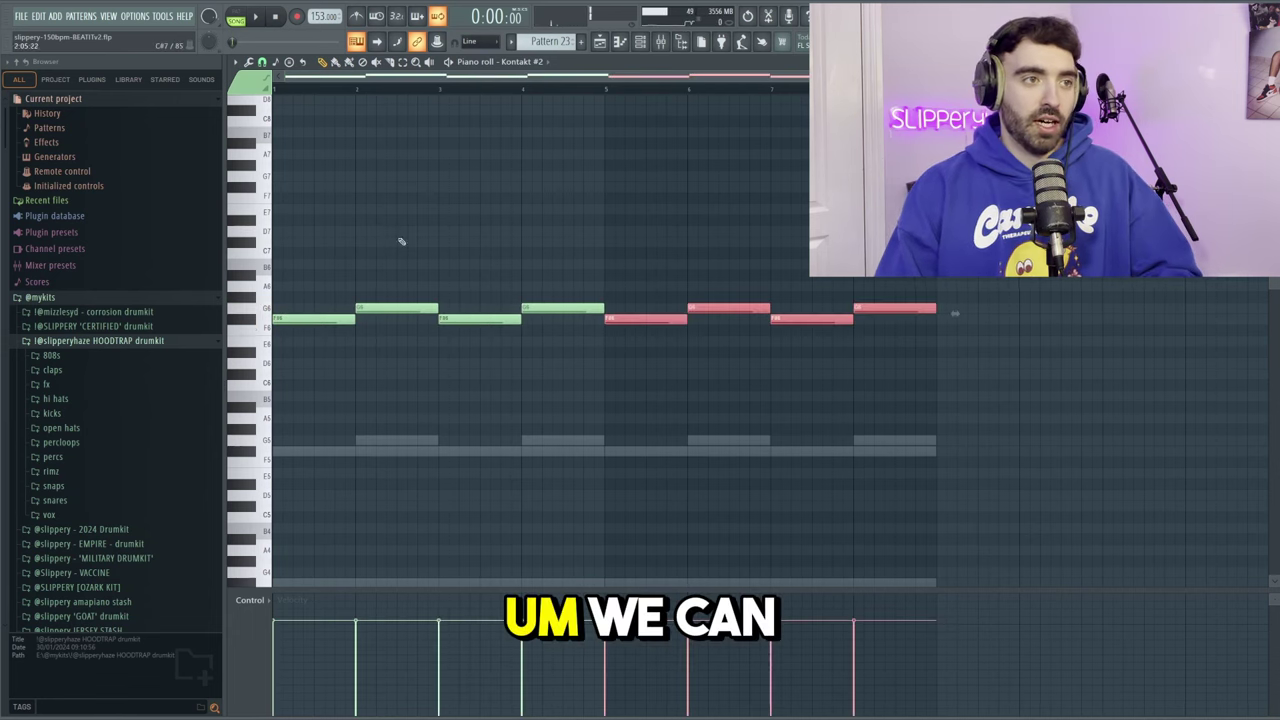
key("space")
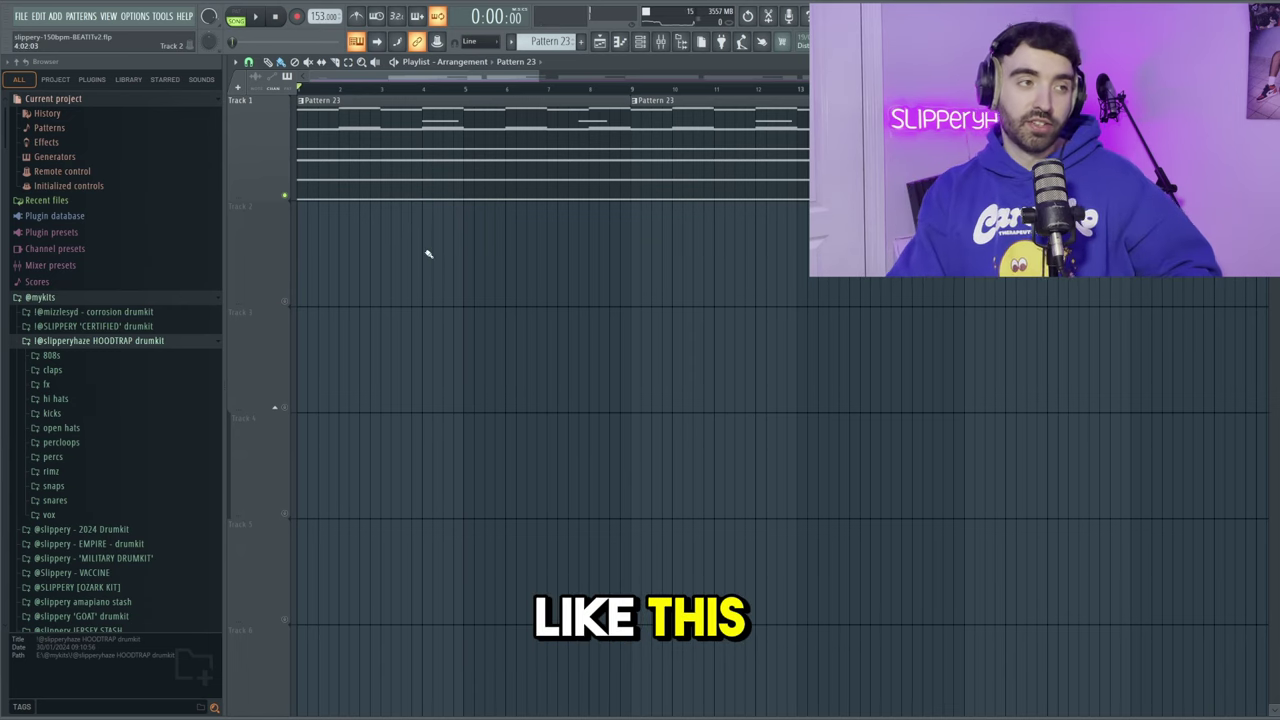
key("space")
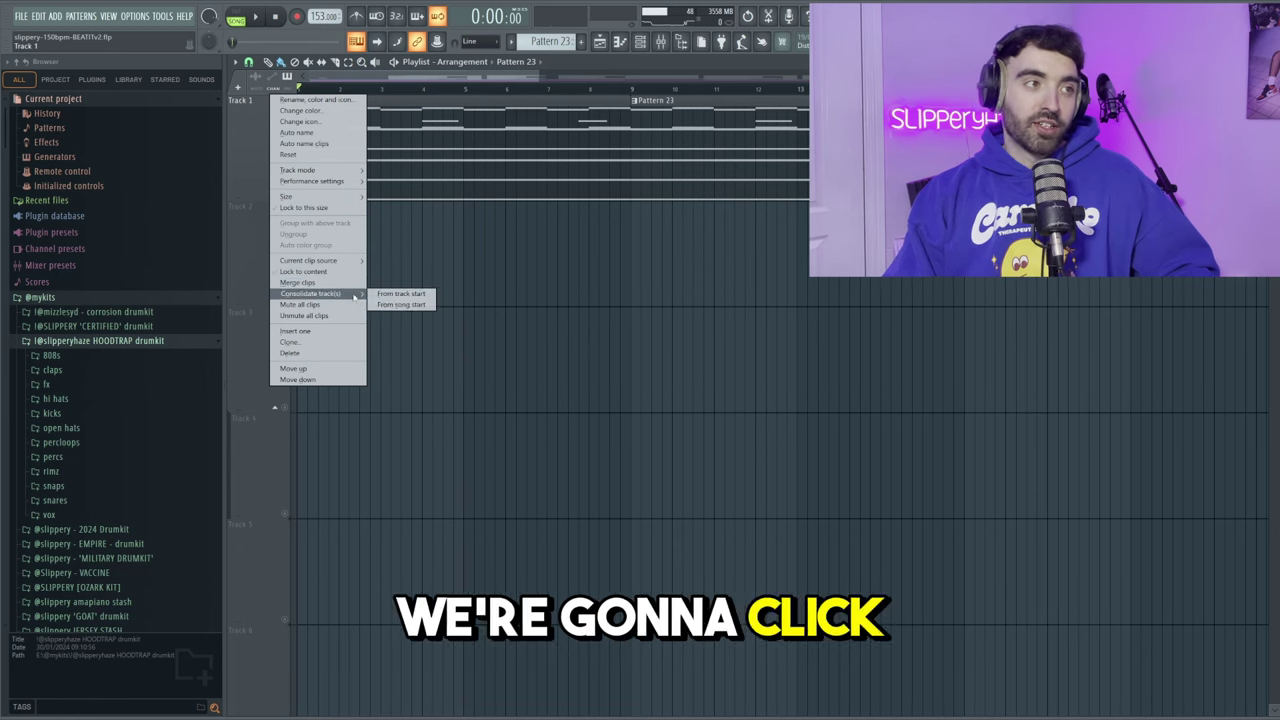
- Consolidate the melody on Track 1 from song start, close the audio clip's settings and play back the clip
left_click(429, 304)
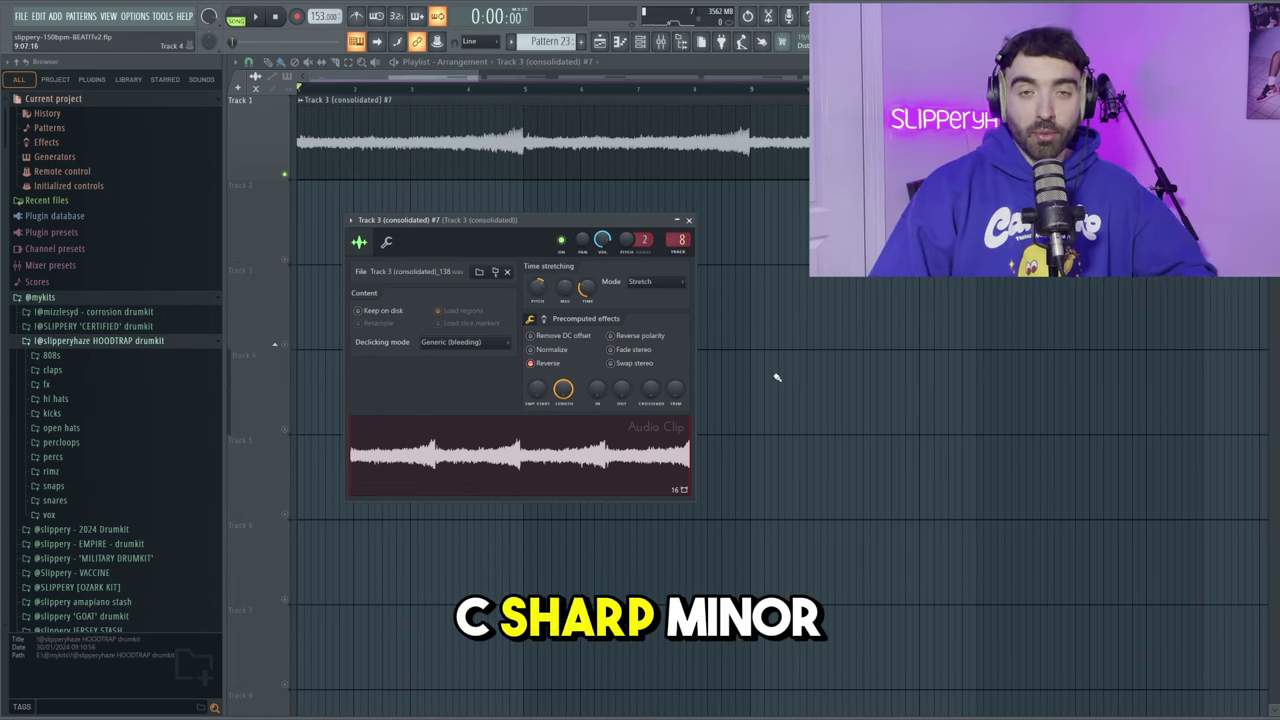
key("Escape")
key("space")
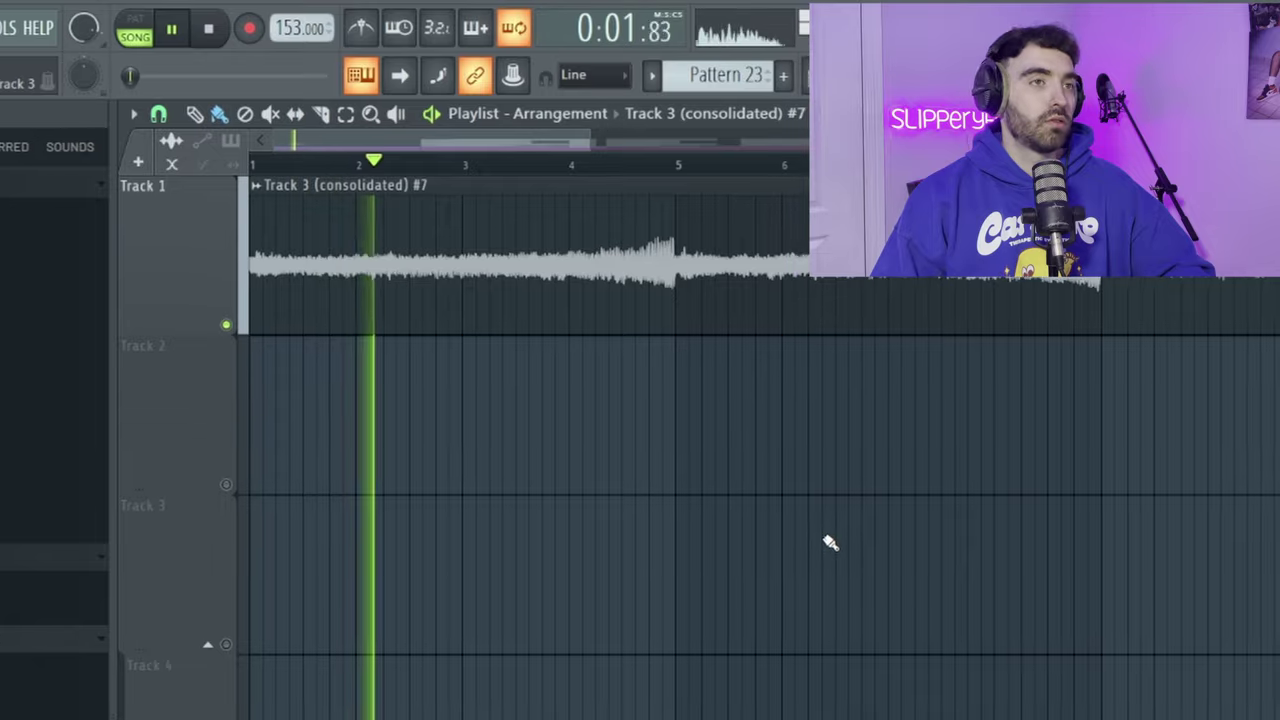
scroll(814, 540, "down", 2)
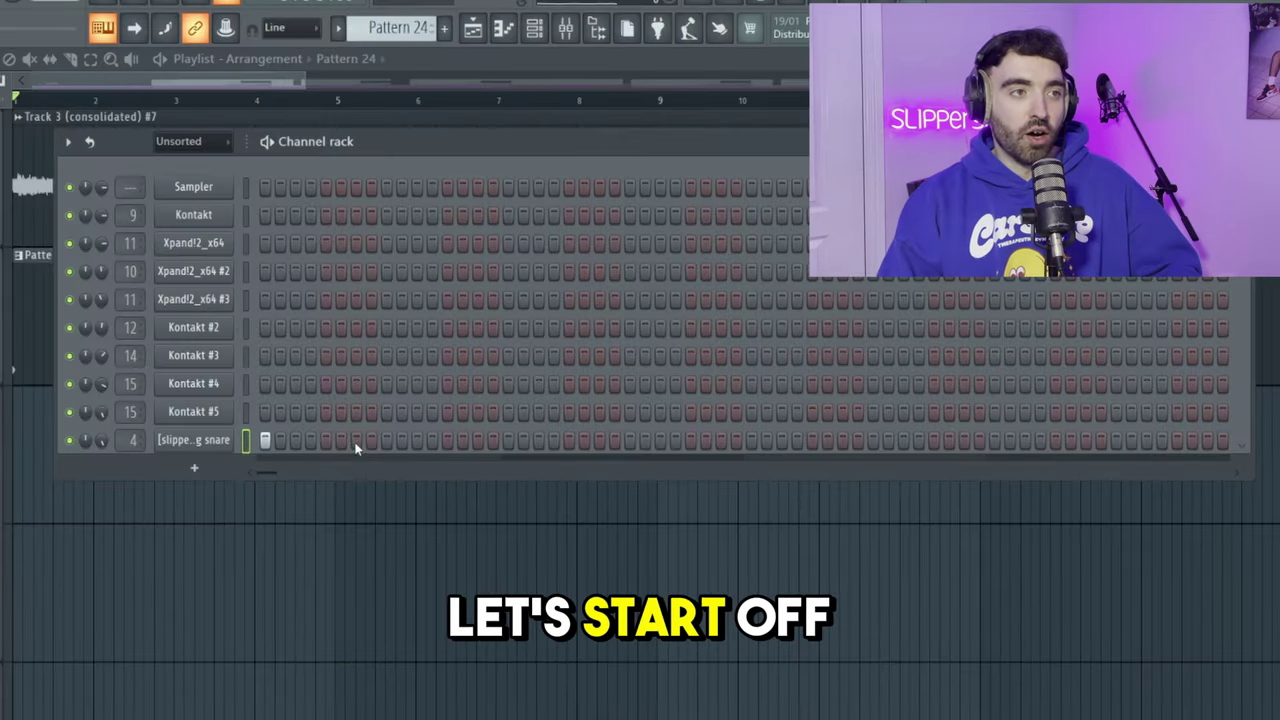
- Complete the zayplug snare pattern with hits on steps 7, 13, 29, 31, 33, 39, 45, 51, 53 and 55
left_click(356, 440)
left_click(447, 440)
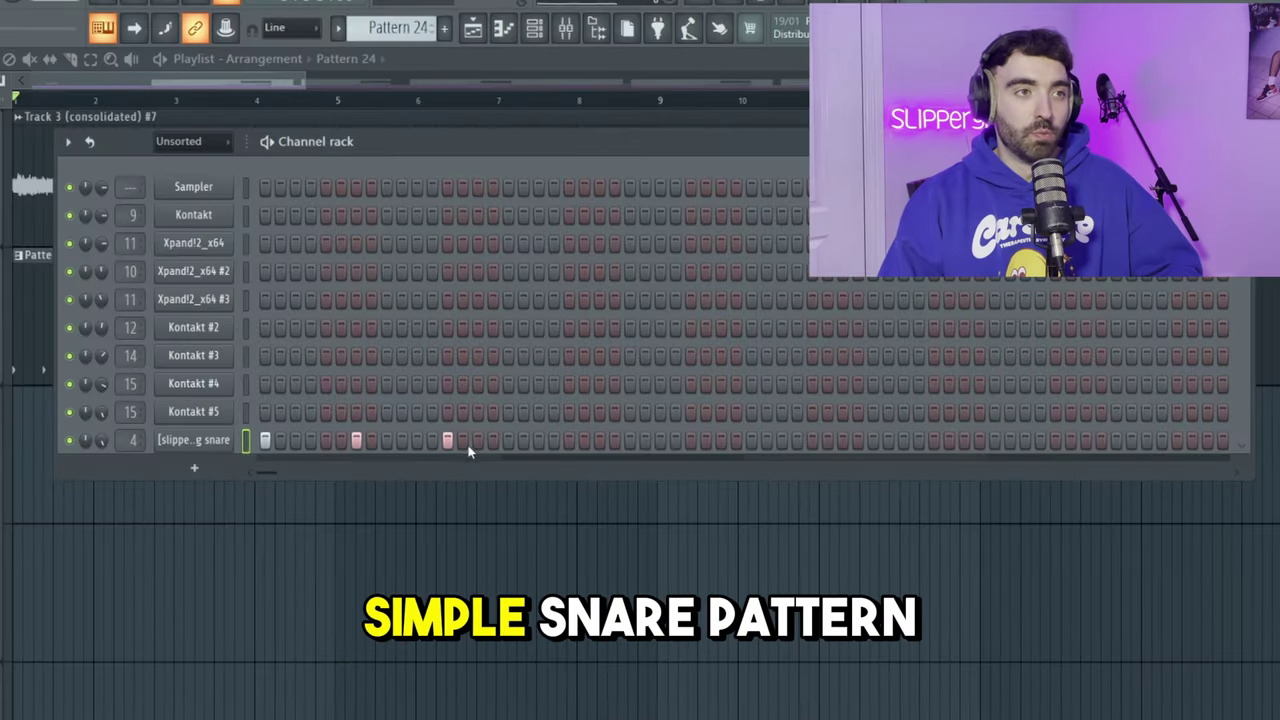
key("space")
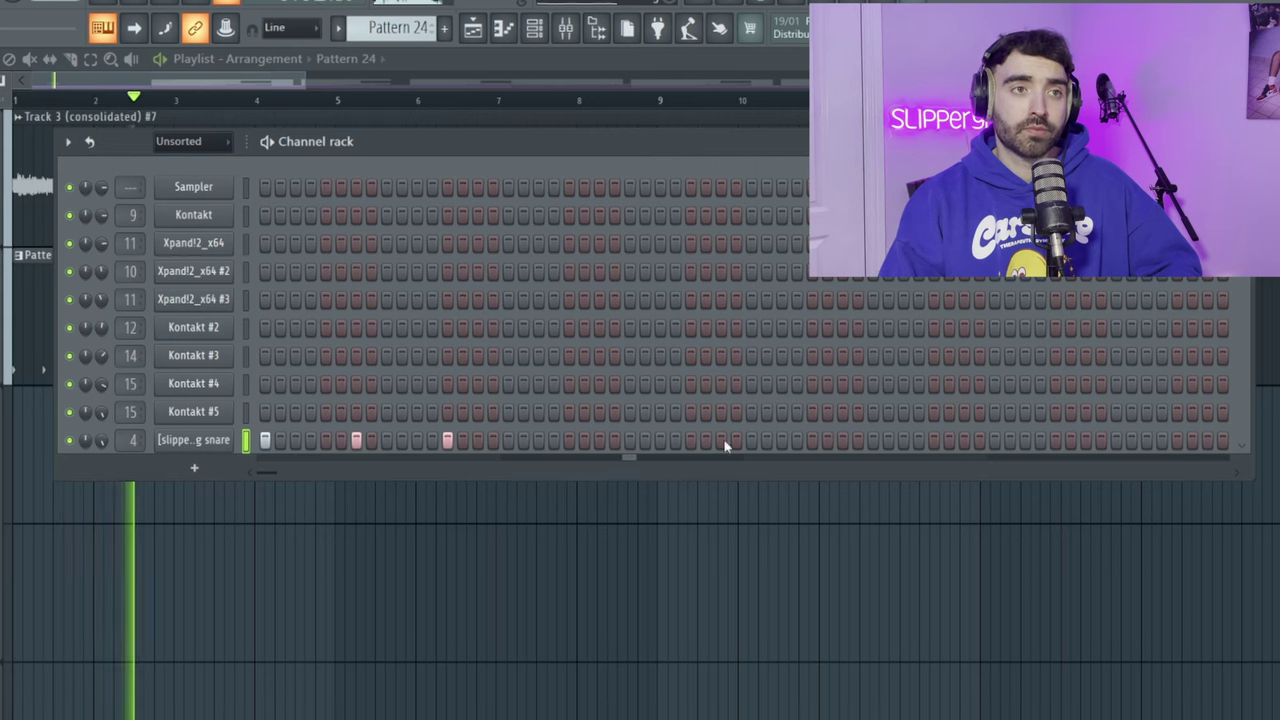
left_click(660, 440)
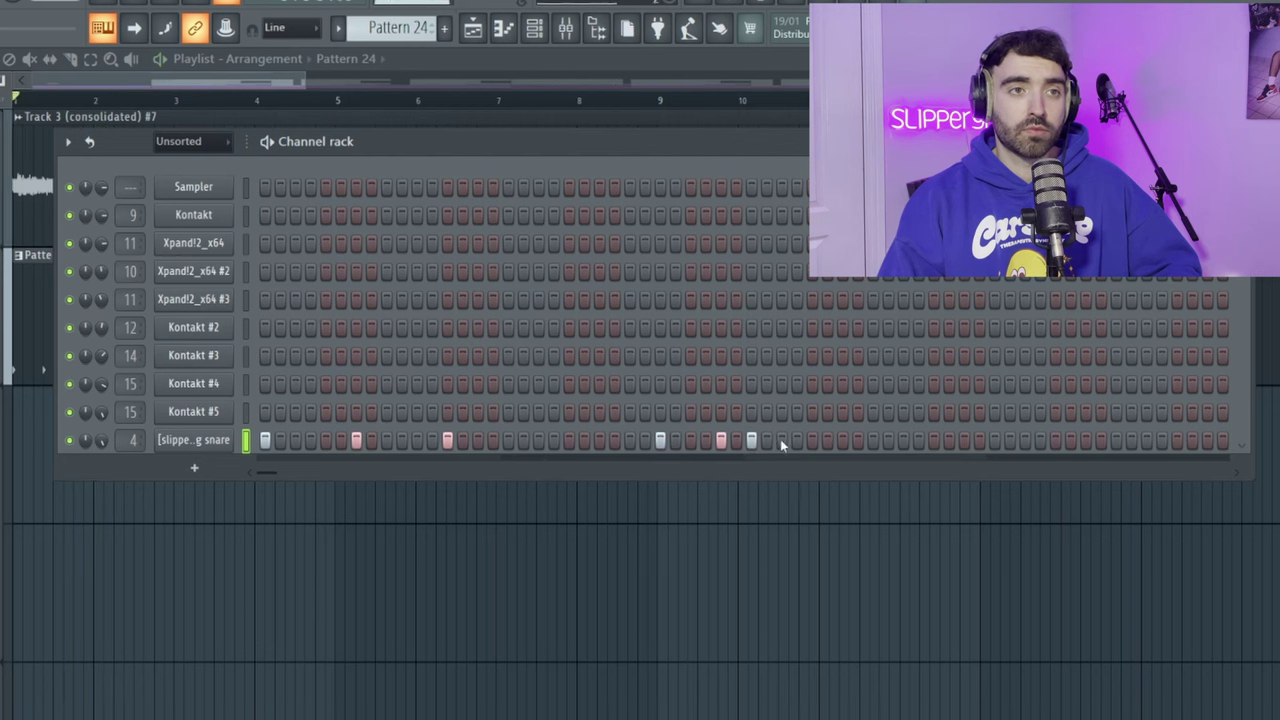
left_click(842, 440)
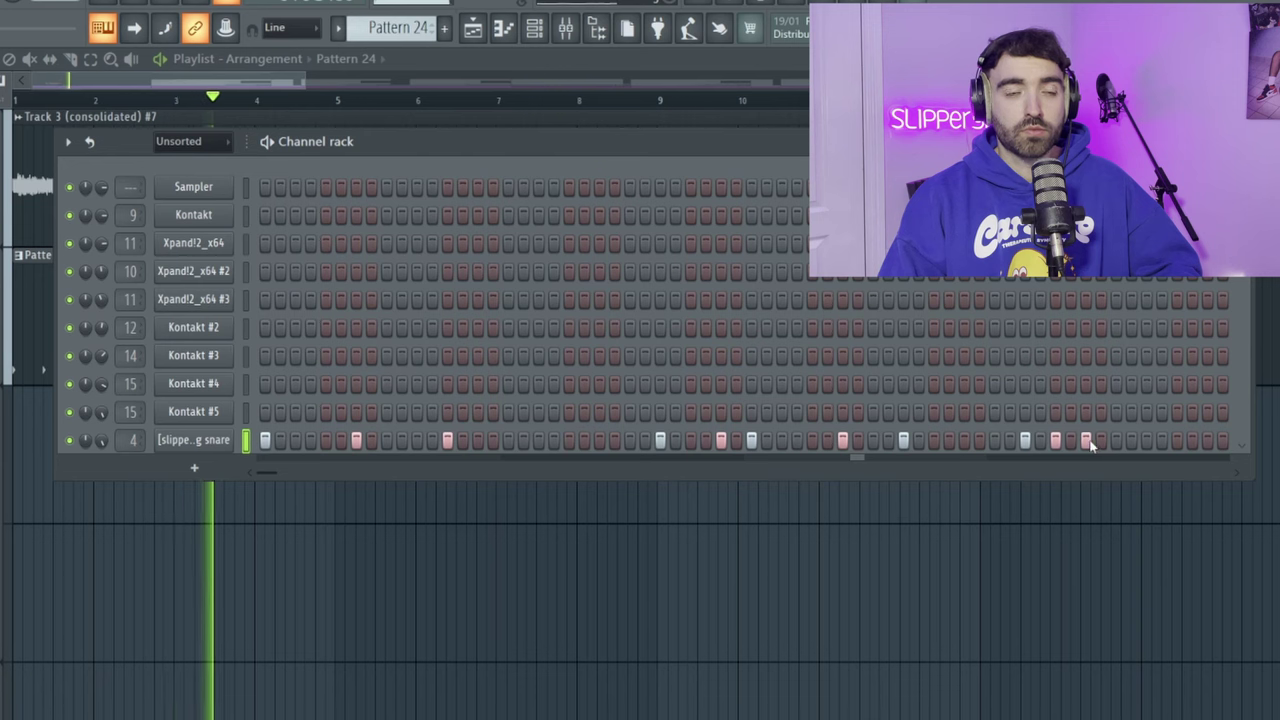
right_click(903, 440)
left_click(934, 440)
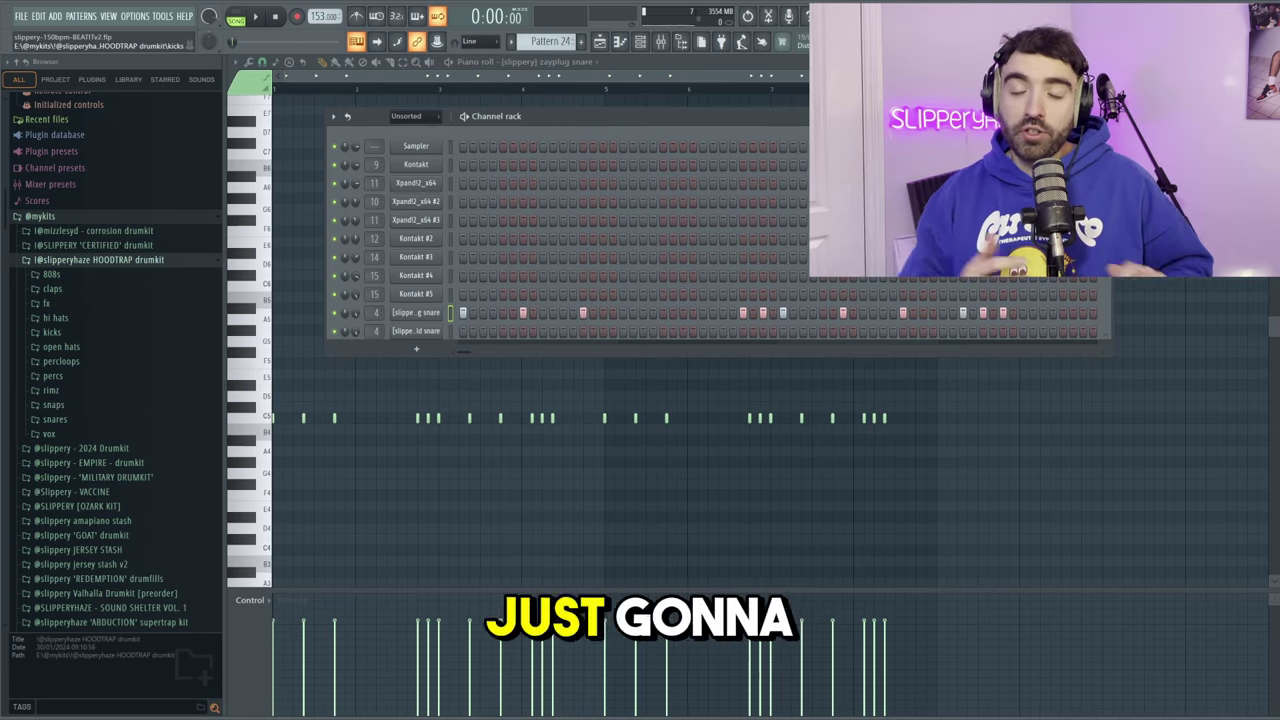
- Open the HOODTRAP kit's snares folder, and add two quick easy clap notes in bar 4 raised to F#5
left_click(83, 418)
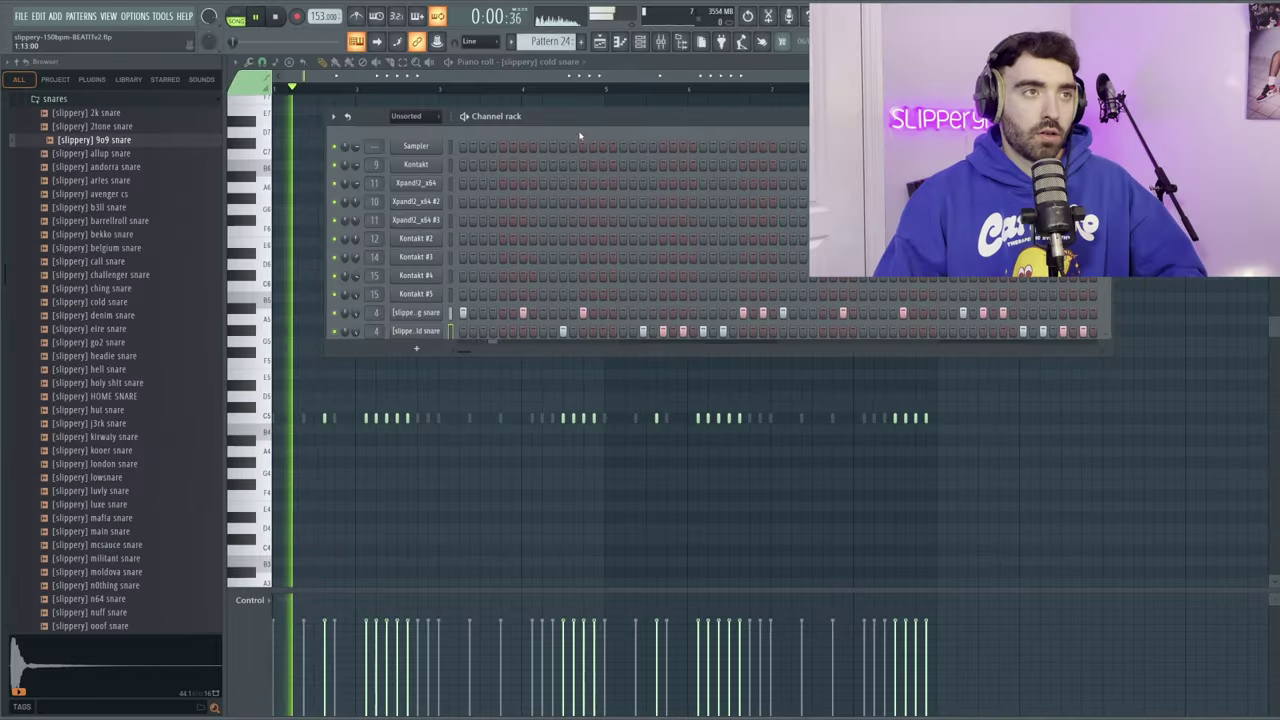
left_click_drag(579, 134, 545, 117)
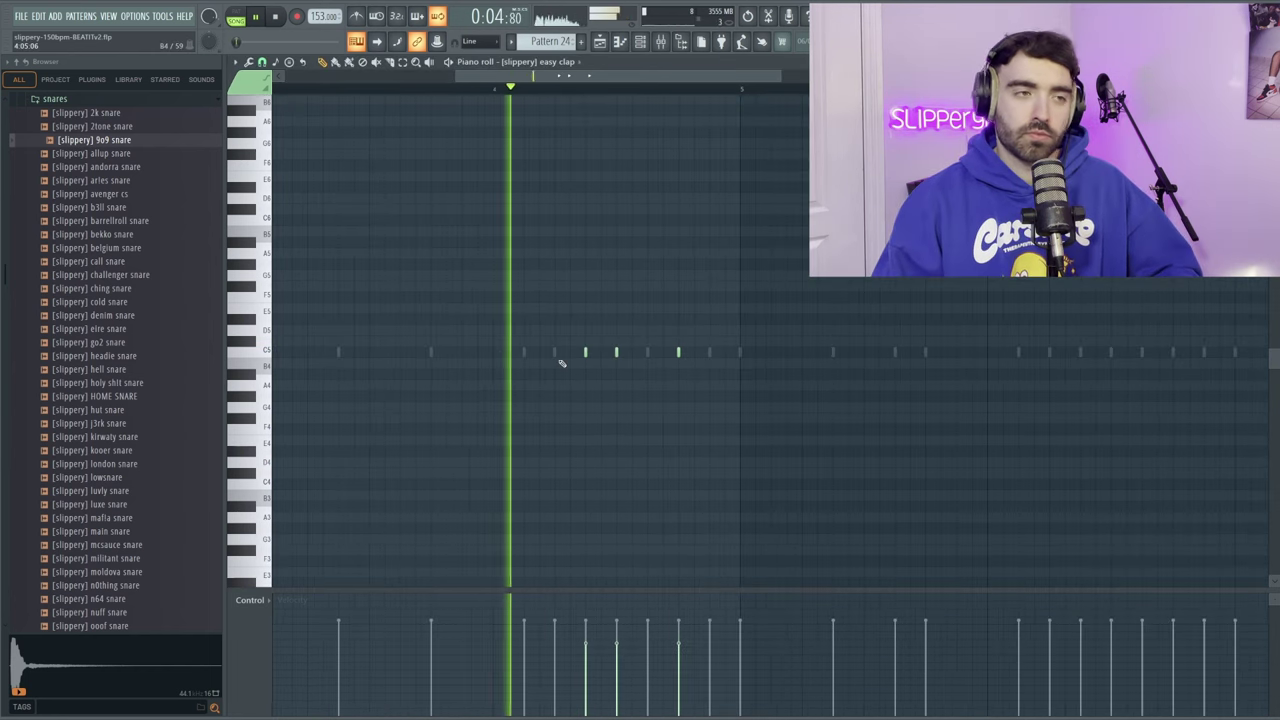
left_click(559, 358)
left_click(574, 360)
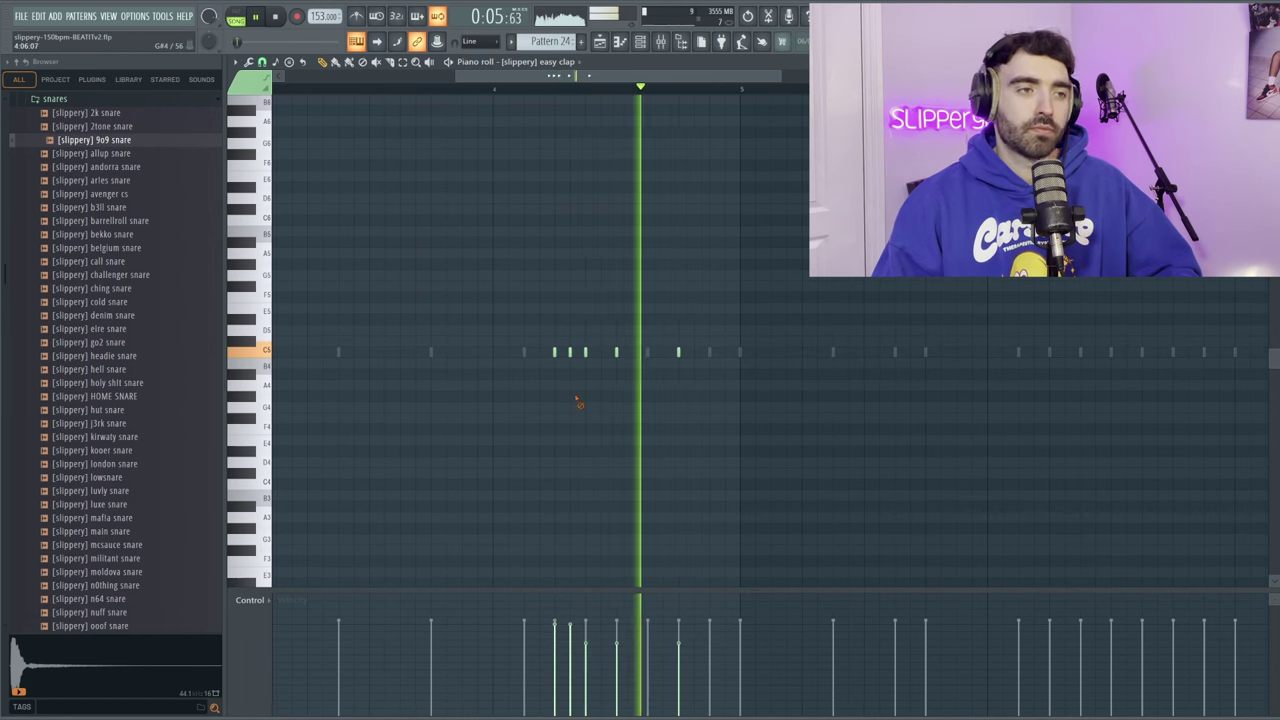
key("space")
left_click_drag(582, 362, 487, 356)
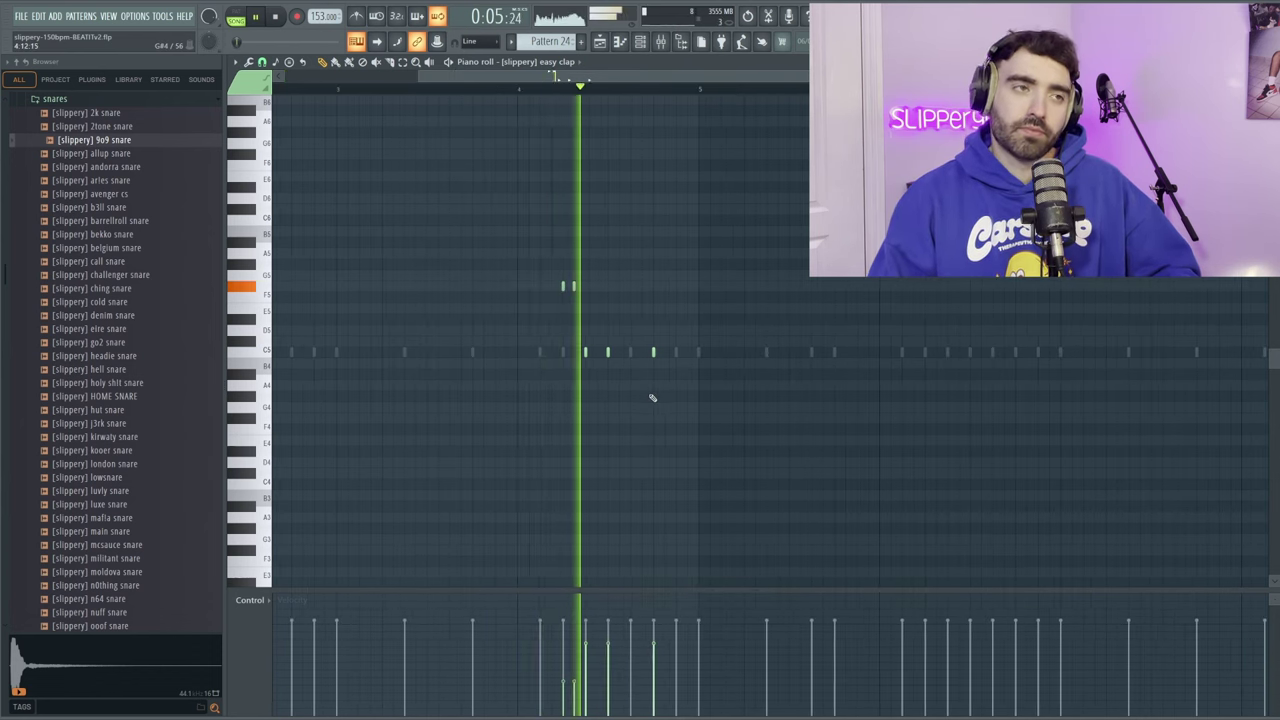
key("F6")
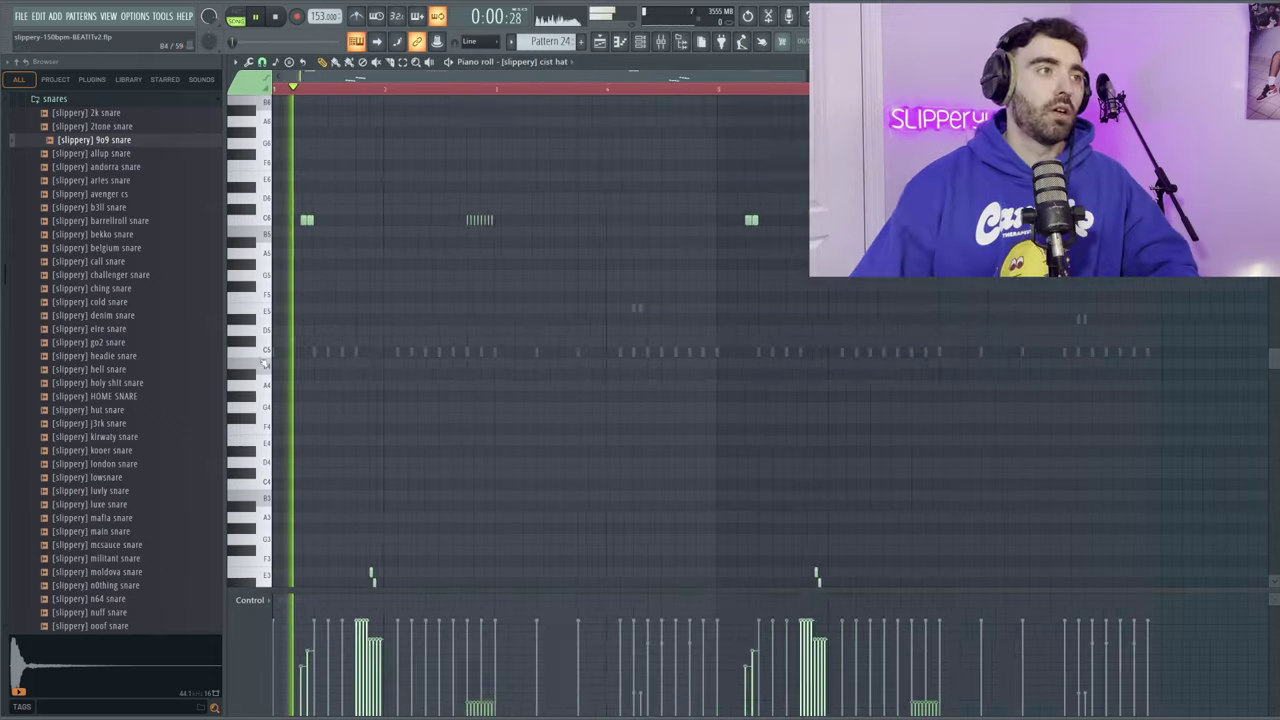
- Examine the cist hat's high rolls and descending low notes across the whole pattern during playback
scroll(400, 232, "up", 4)
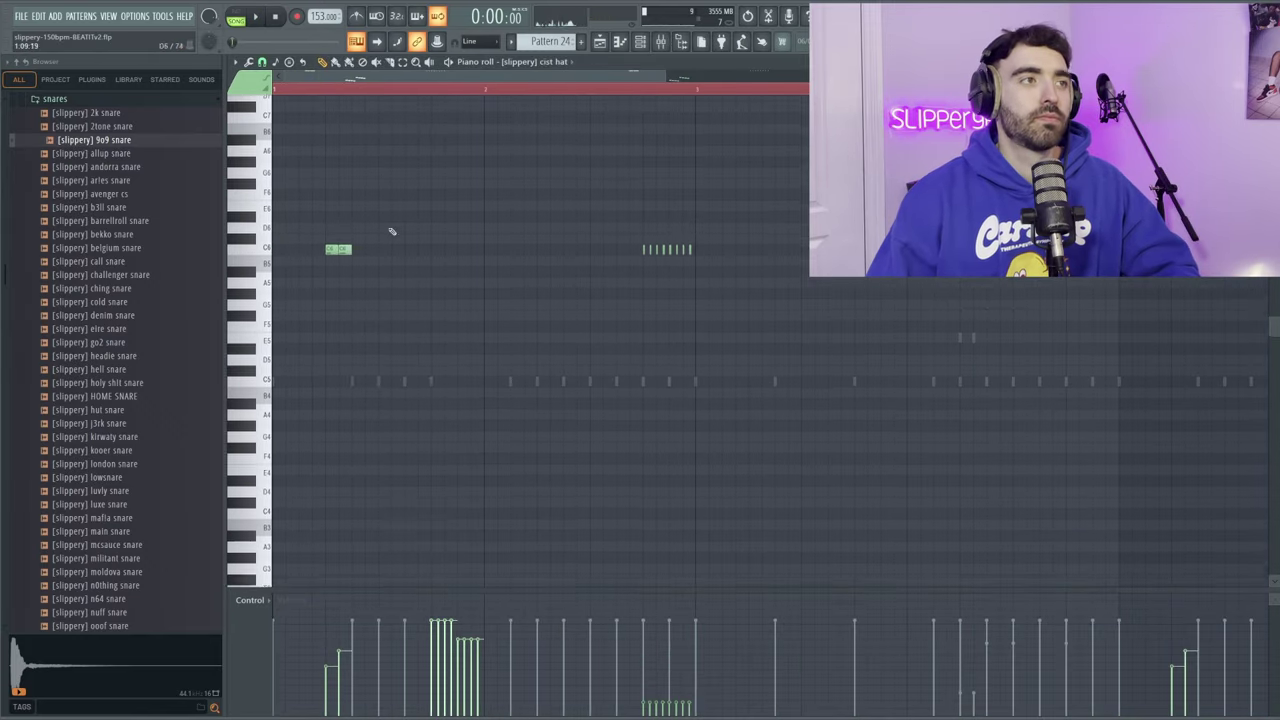
scroll(390, 310, "down", 12)
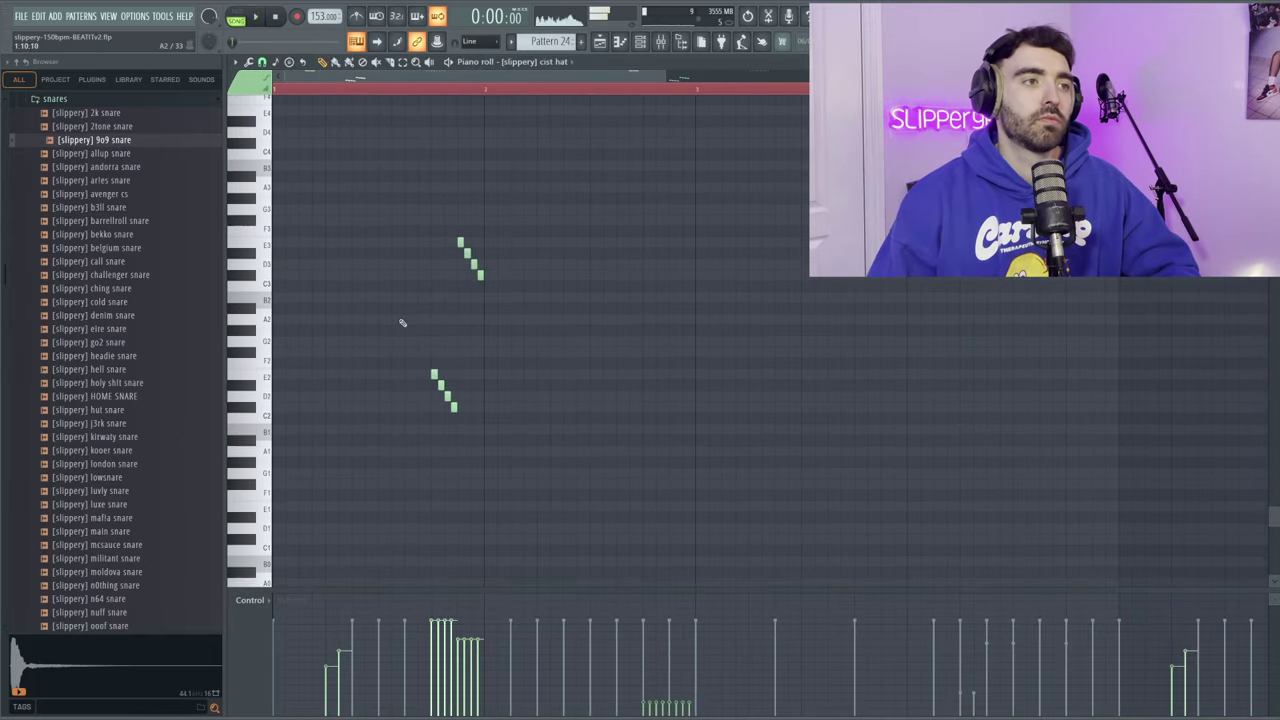
scroll(594, 346, "down", 3)
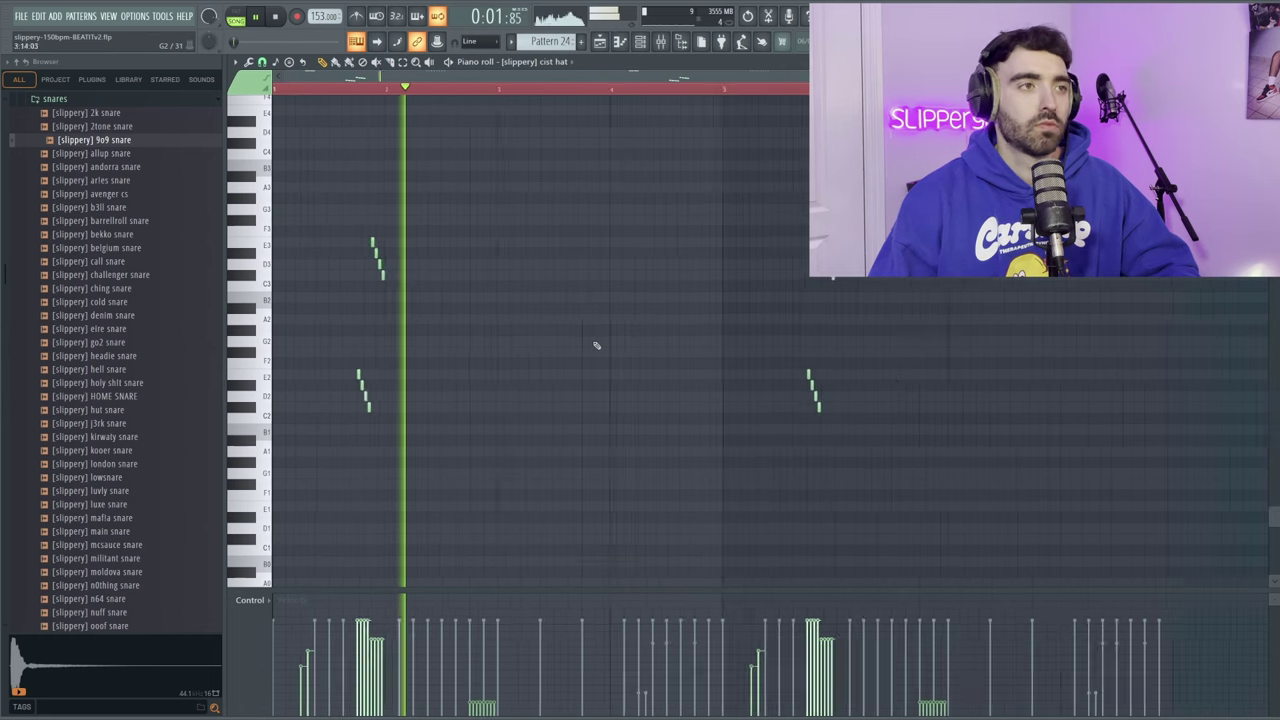
scroll(606, 337, "up", 9)
scroll(700, 328, "down", 2)
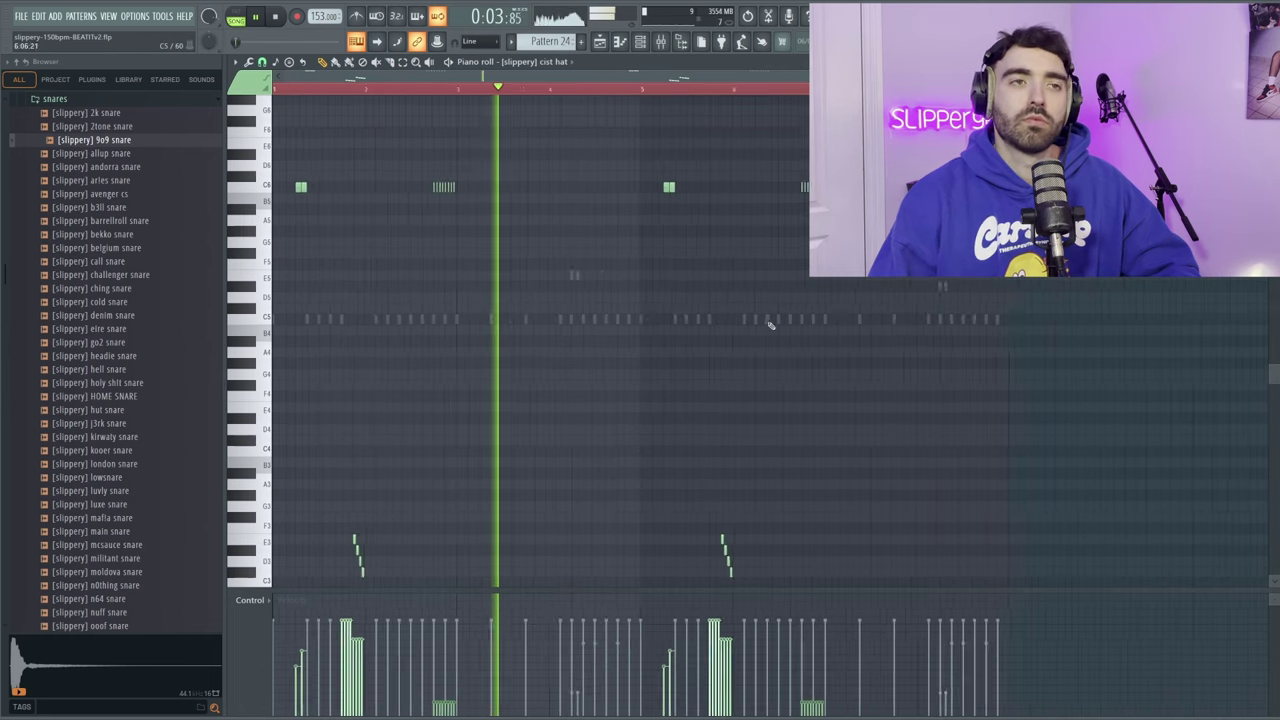
scroll(785, 327, "down", 2)
scroll(817, 340, "down", 2)
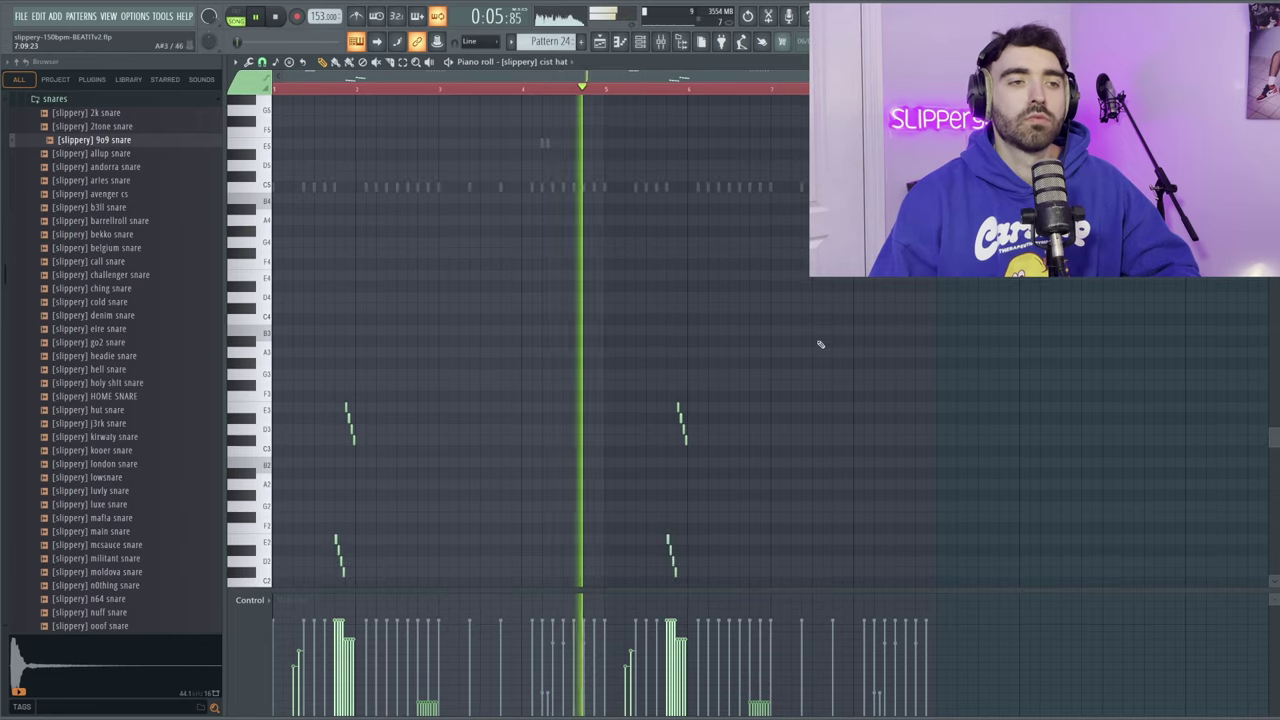
scroll(820, 346, "up", 4)
scroll(817, 346, "down", 2)
scroll(820, 346, "down", 5)
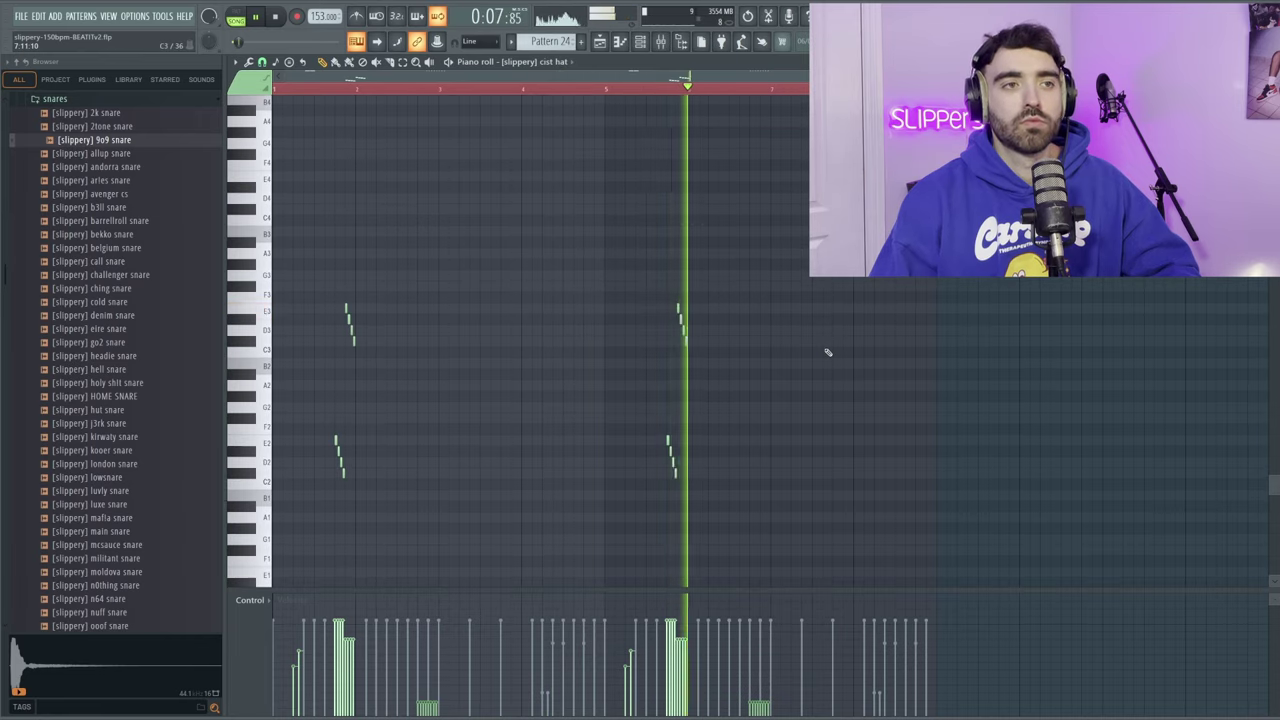
scroll(825, 350, "up", 8)
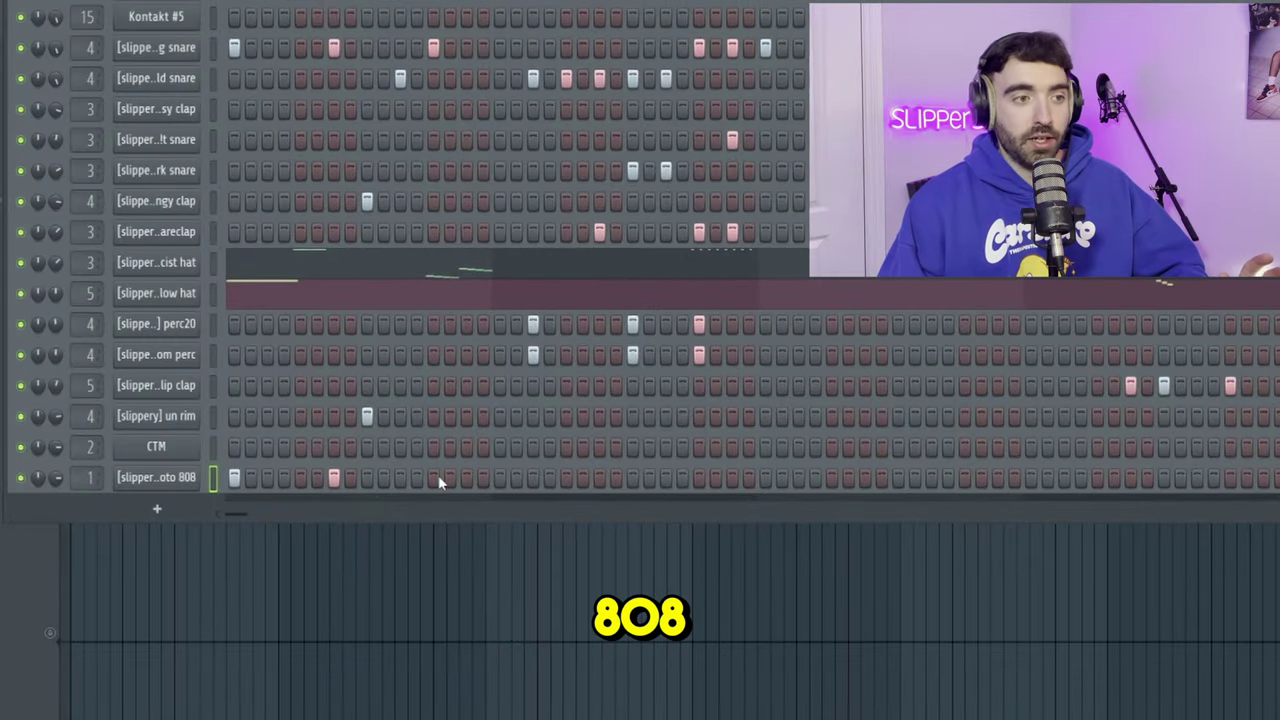
- Add a goto 808 hit on step 13 and play back the 808 pattern with the drums
left_click(435, 477)
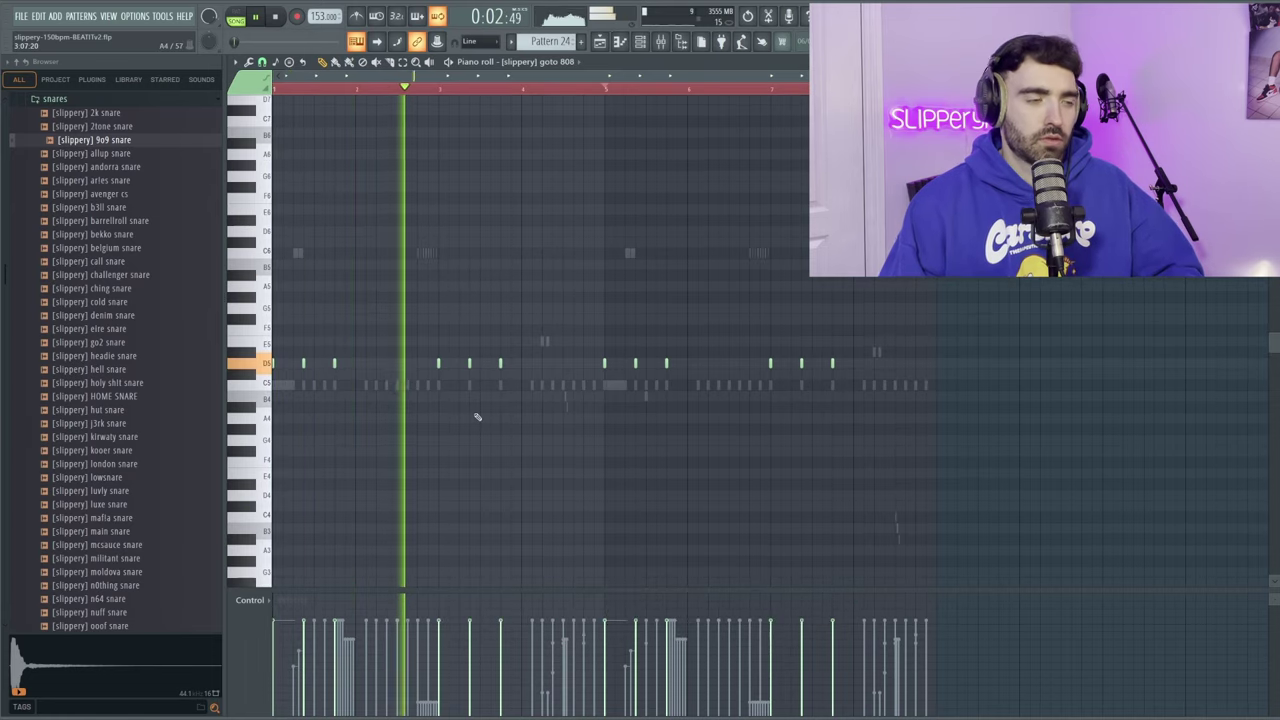
scroll(488, 418, "up", 1)
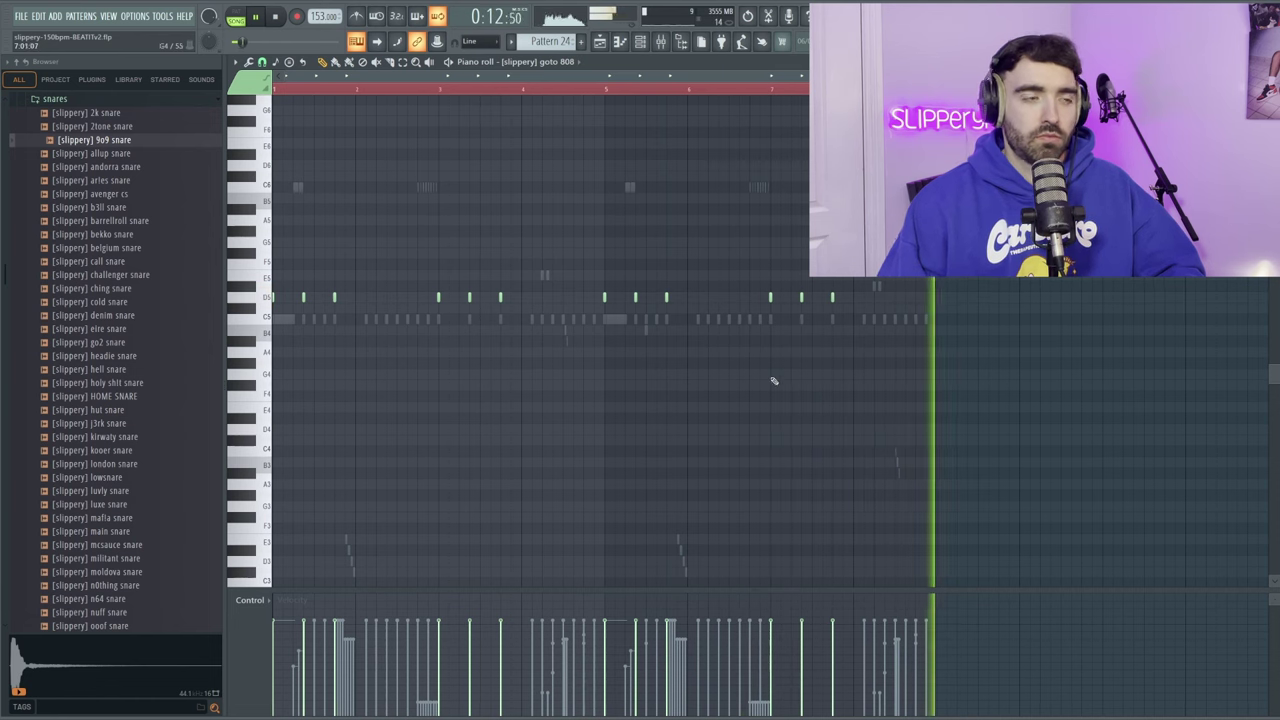
key("space")
- Play back the section around the CTM note at the end of bar 4
left_click_drag(592, 335, 548, 290)
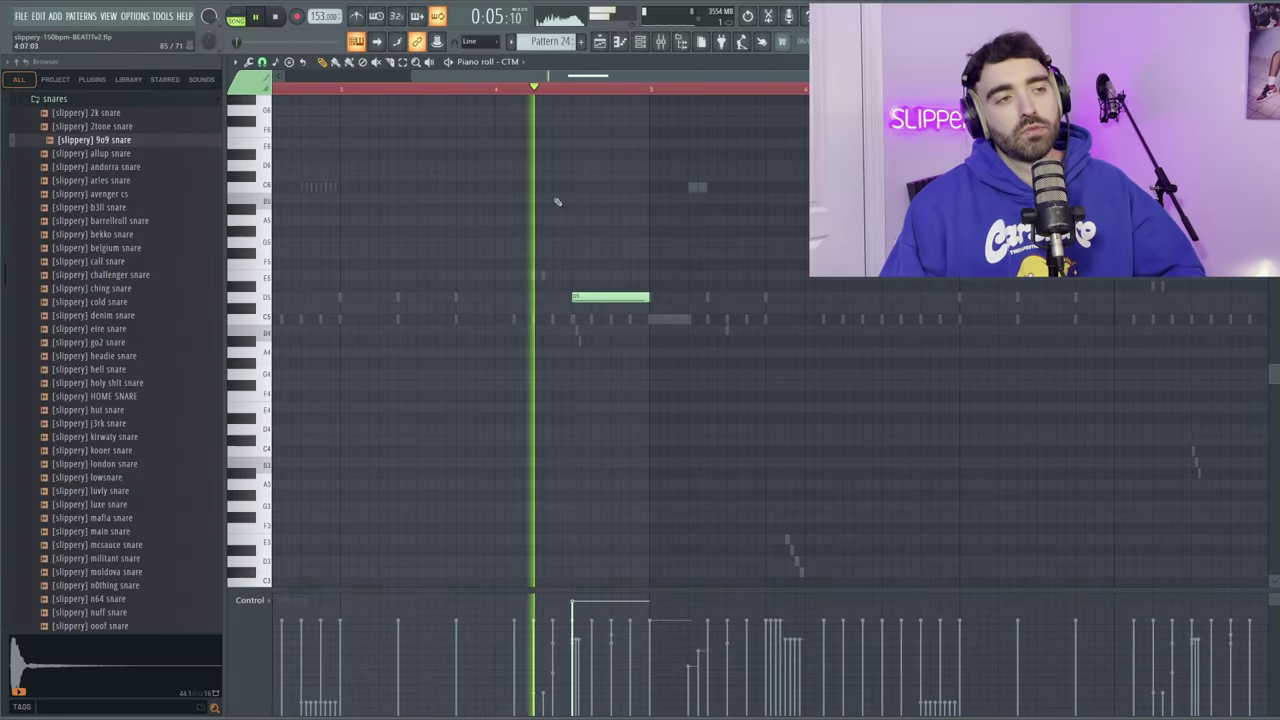
scroll(511, 151, "down", 2)
left_click(470, 94)
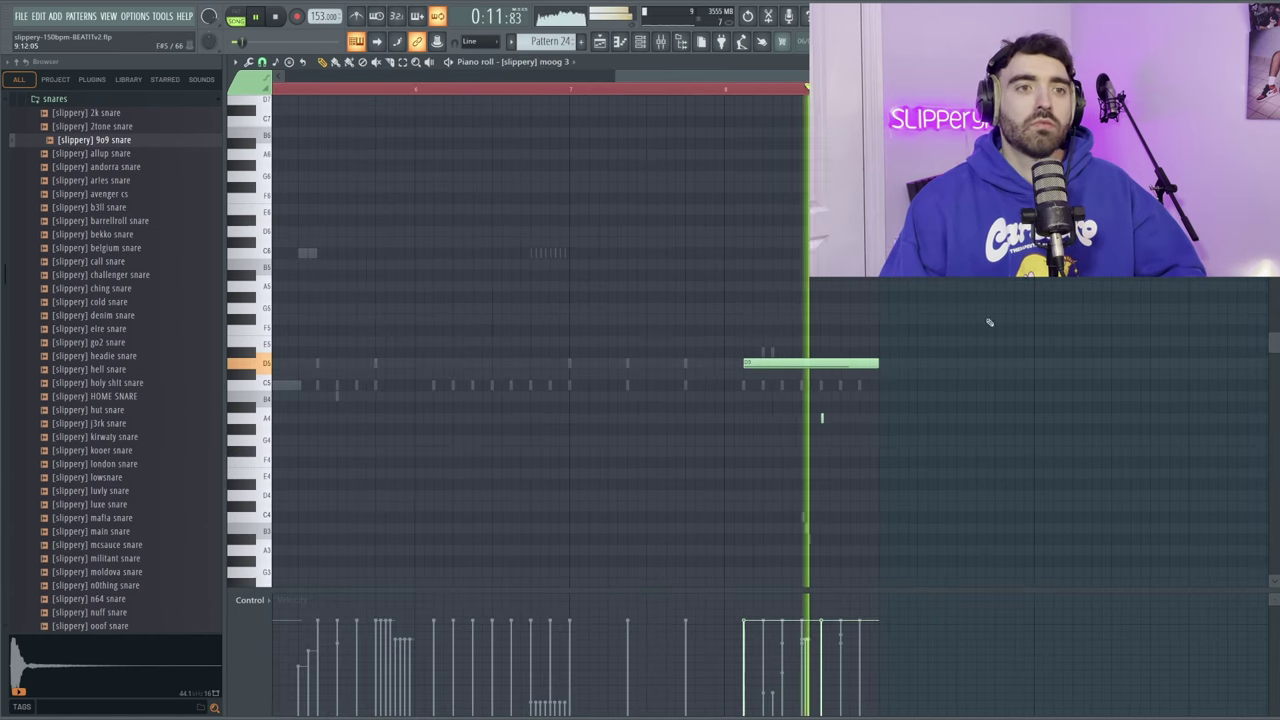
- Raise the short moog 3 note in bar 8 from A4 to A5 and play back the passage
scroll(957, 366, "down", 2)
scroll(990, 400, "up", 3)
left_click_drag(909, 434, 694, 400)
key("ctrl+Up")
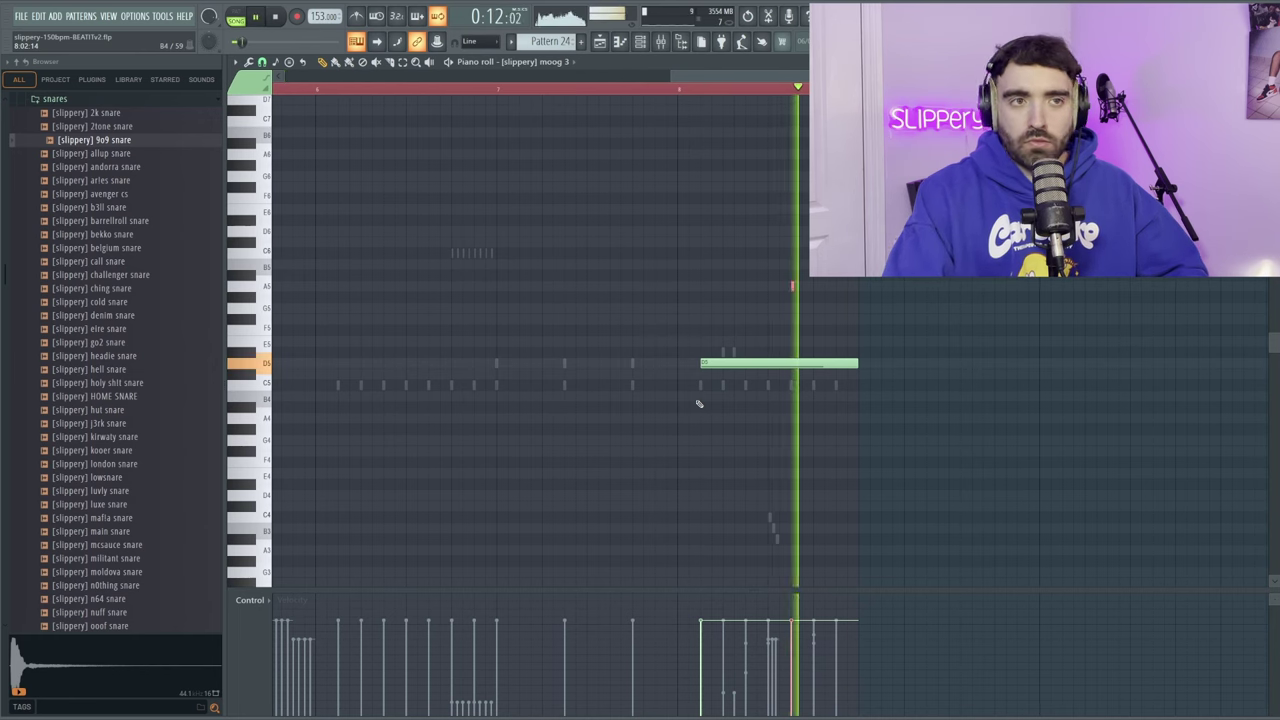
key("space")
scroll(706, 402, "down", 2)
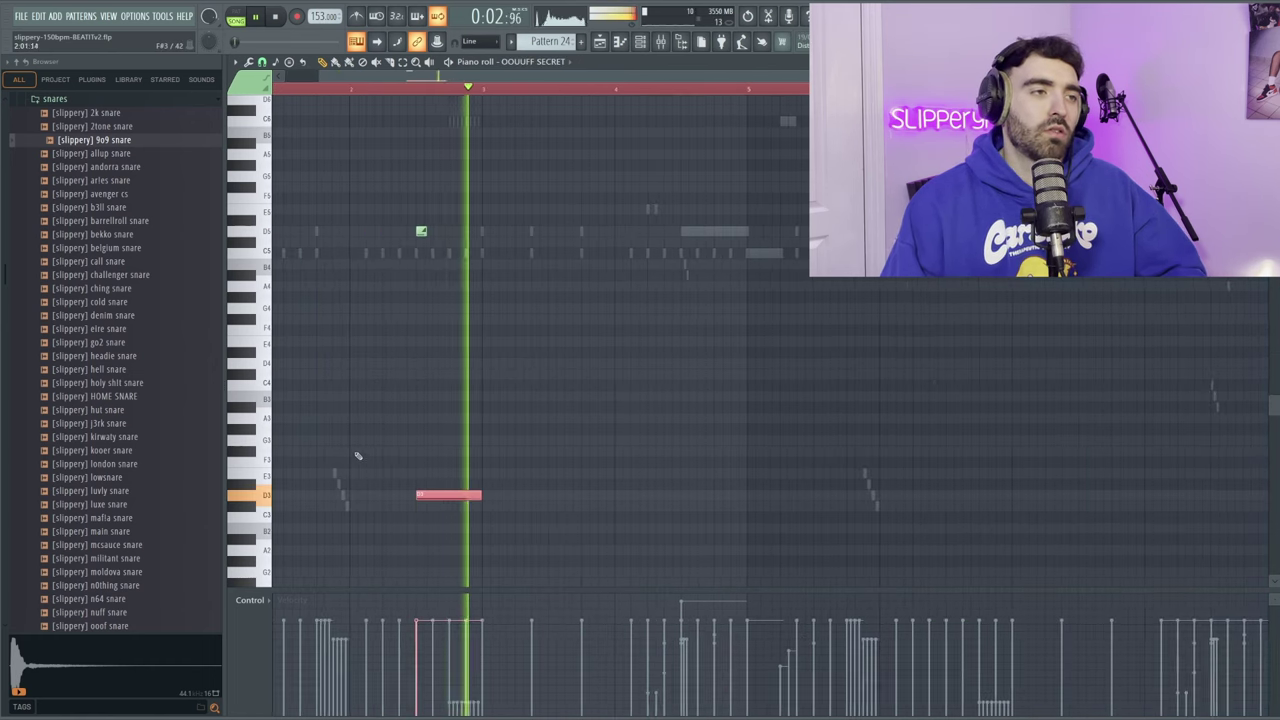
- Play the pattern from the start to hear the OOUUFF SECRET note and its slide in bar 2
key("space")
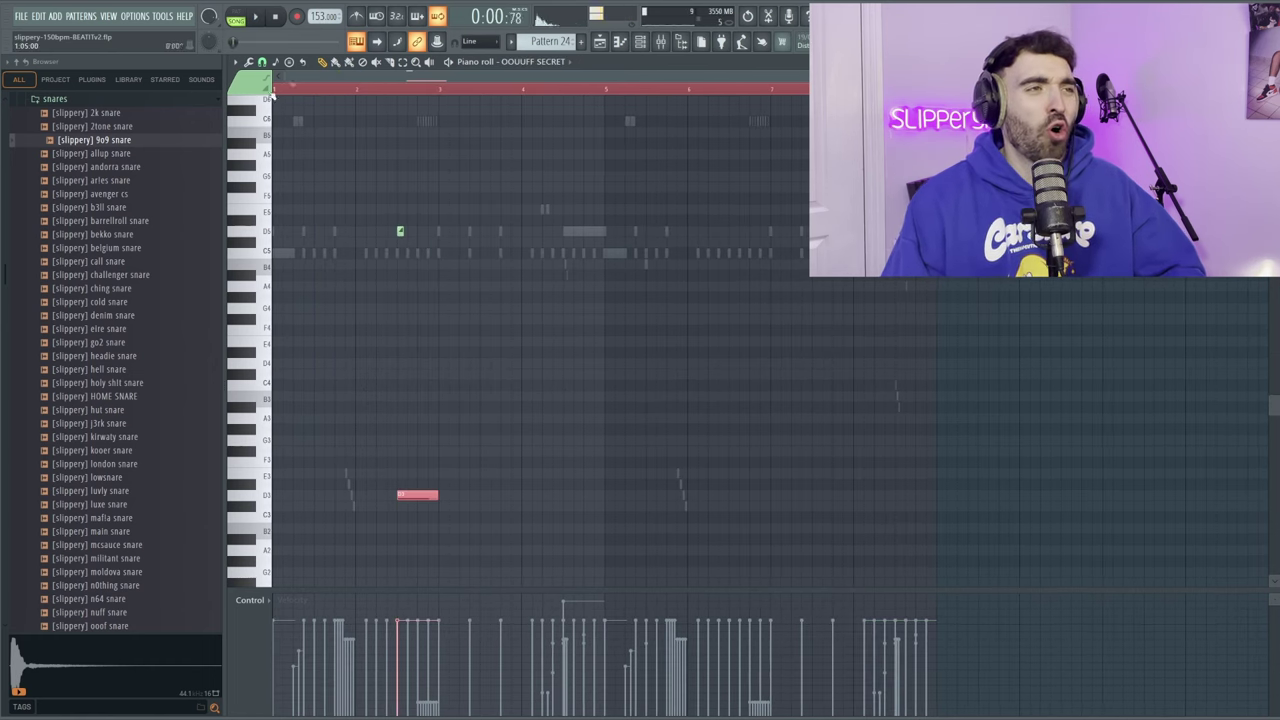
scroll(330, 290, "up", 2, "ctrl")
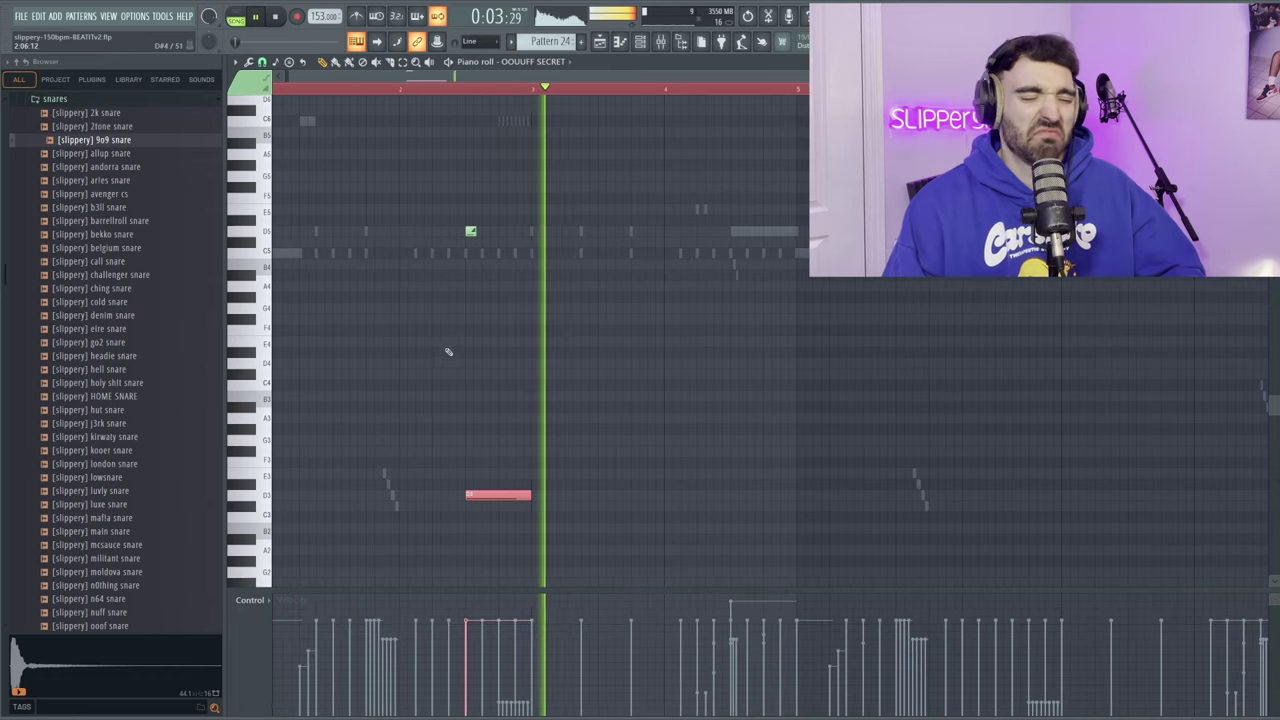
scroll(450, 350, "down", 1, "ctrl")
scroll(457, 357, "down", 1)
scroll(480, 356, "down", 1, "ctrl")
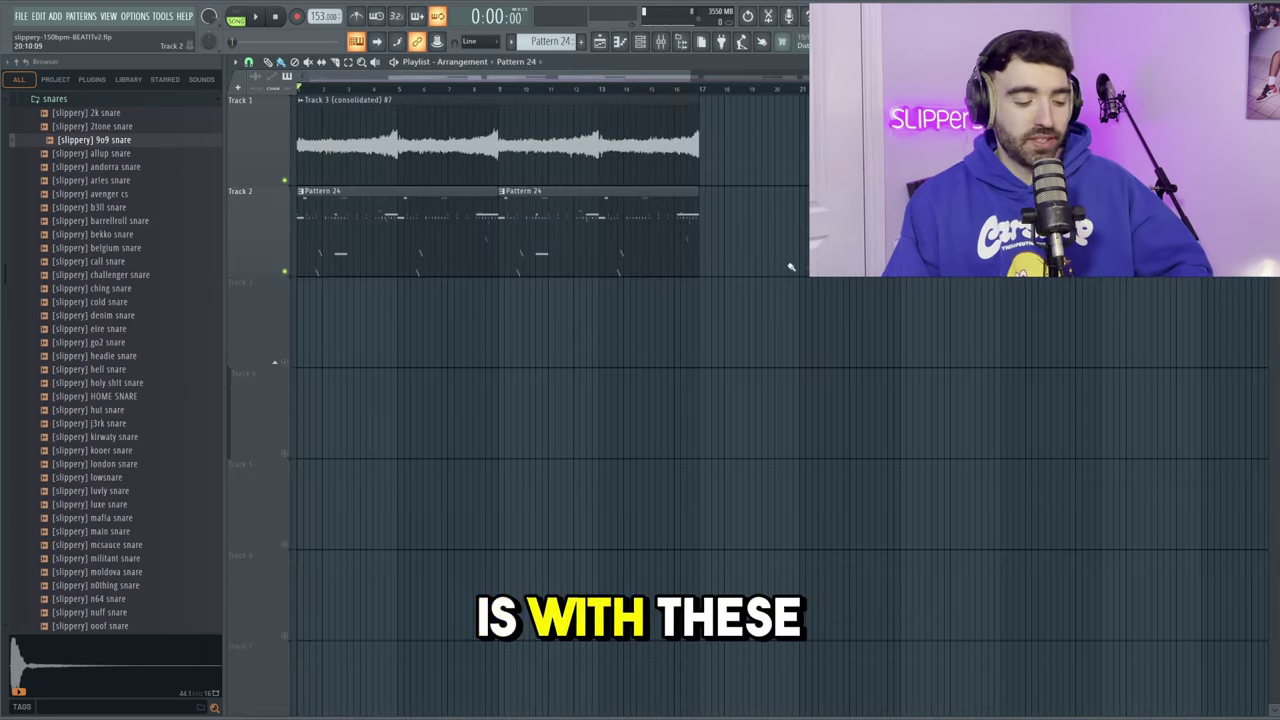
left_click_drag(789, 263, 696, 359)
left_click(696, 359)
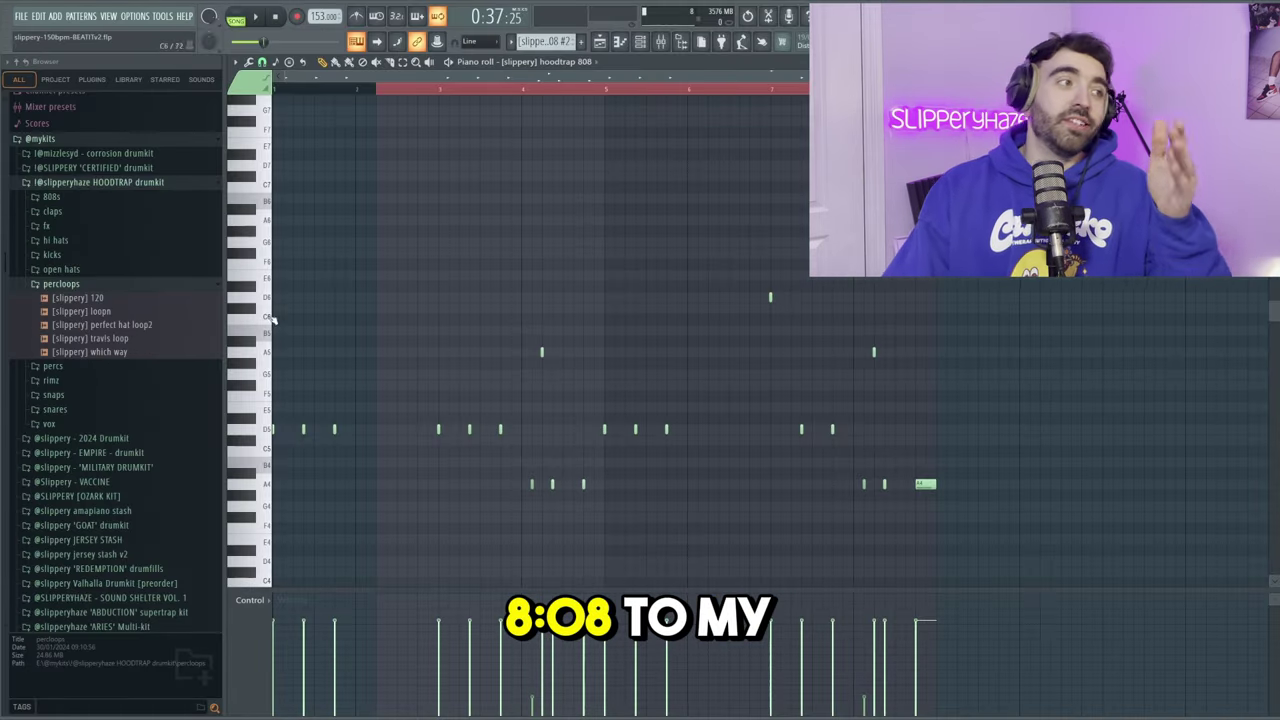
- Show the HOODTRAP kit's 808s folder and return to the playlist arrangement
left_click(104, 198)
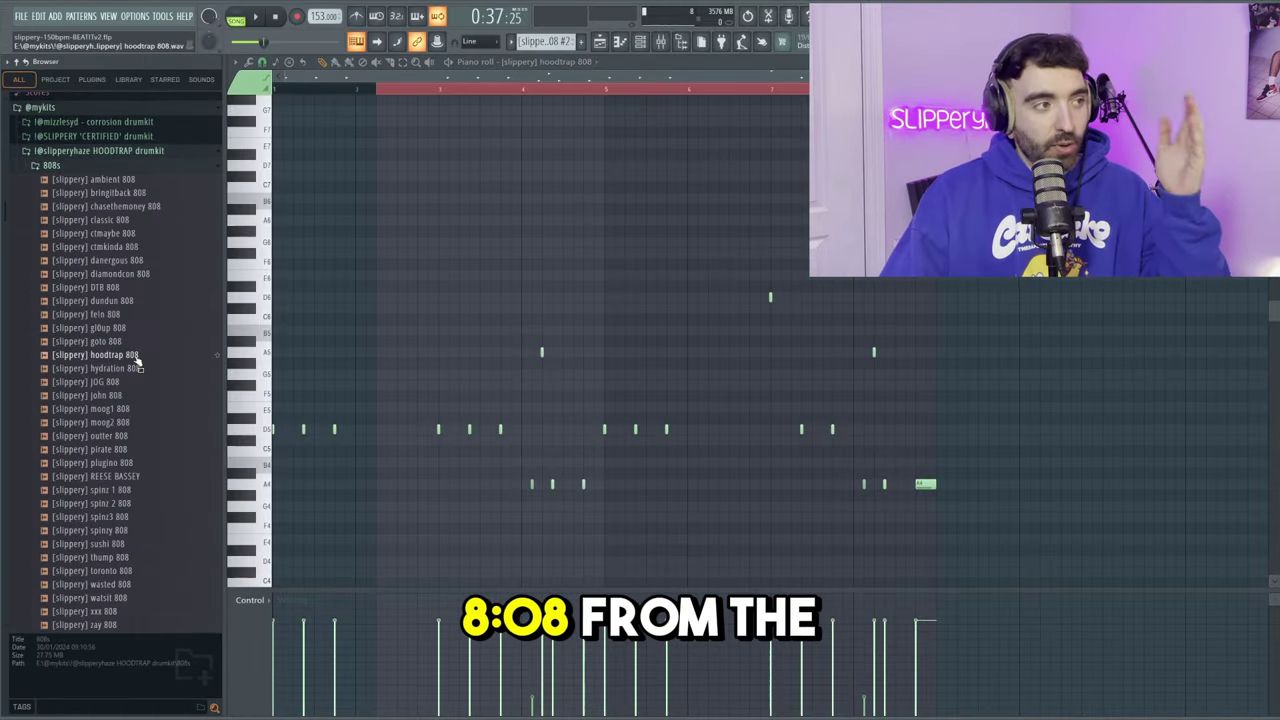
key("F5")
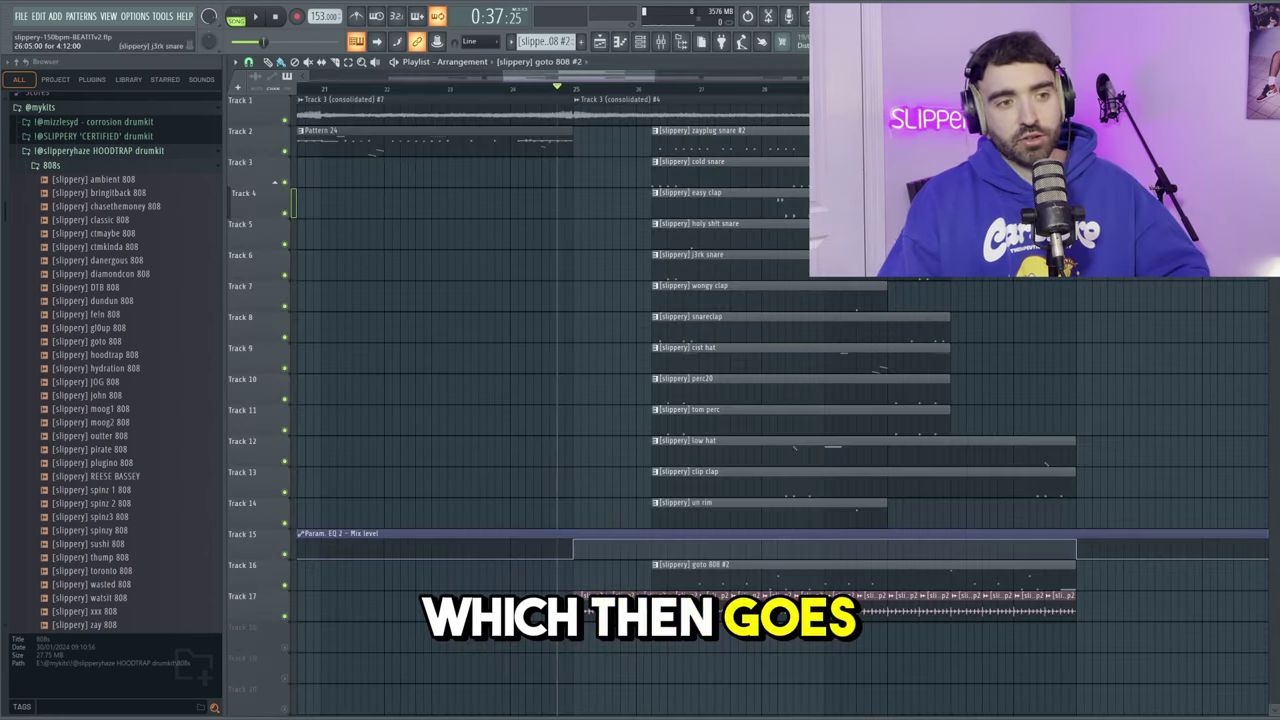
- Play the arrangement from bar 25 into the section that starts at bar 33
scroll(1040, 310, "down", 1)
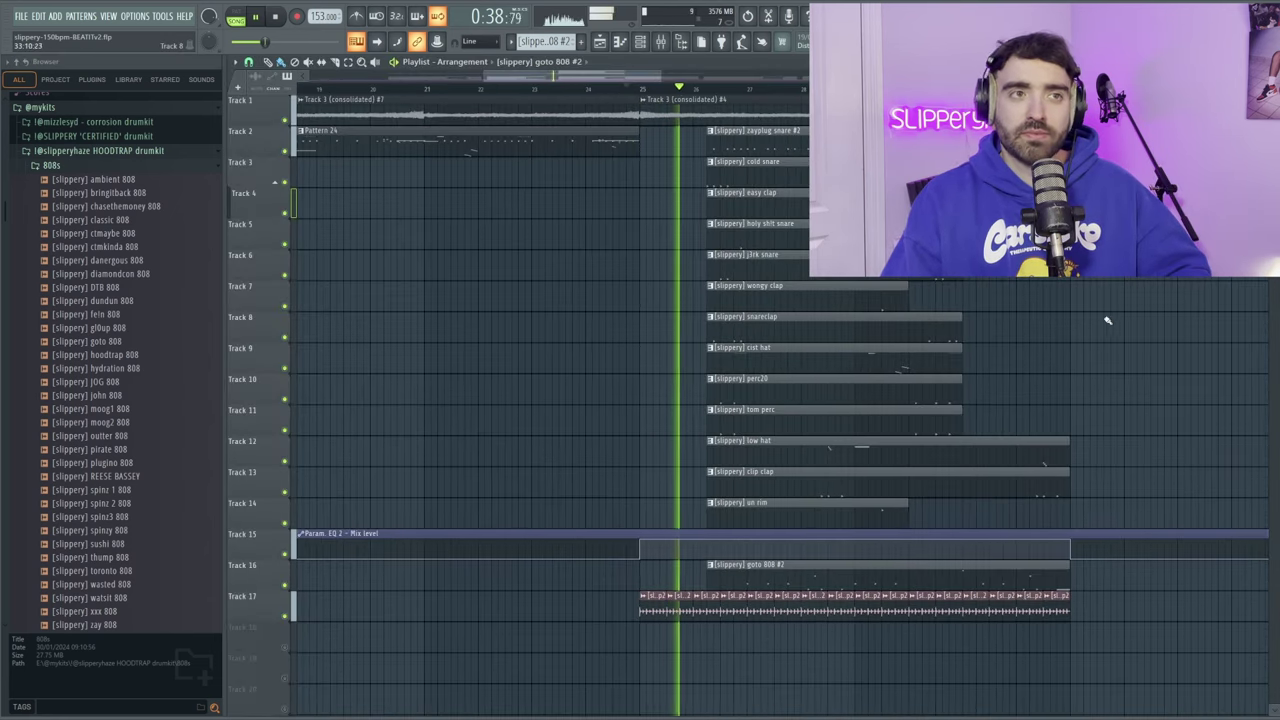
scroll(1100, 330, "up", 2)
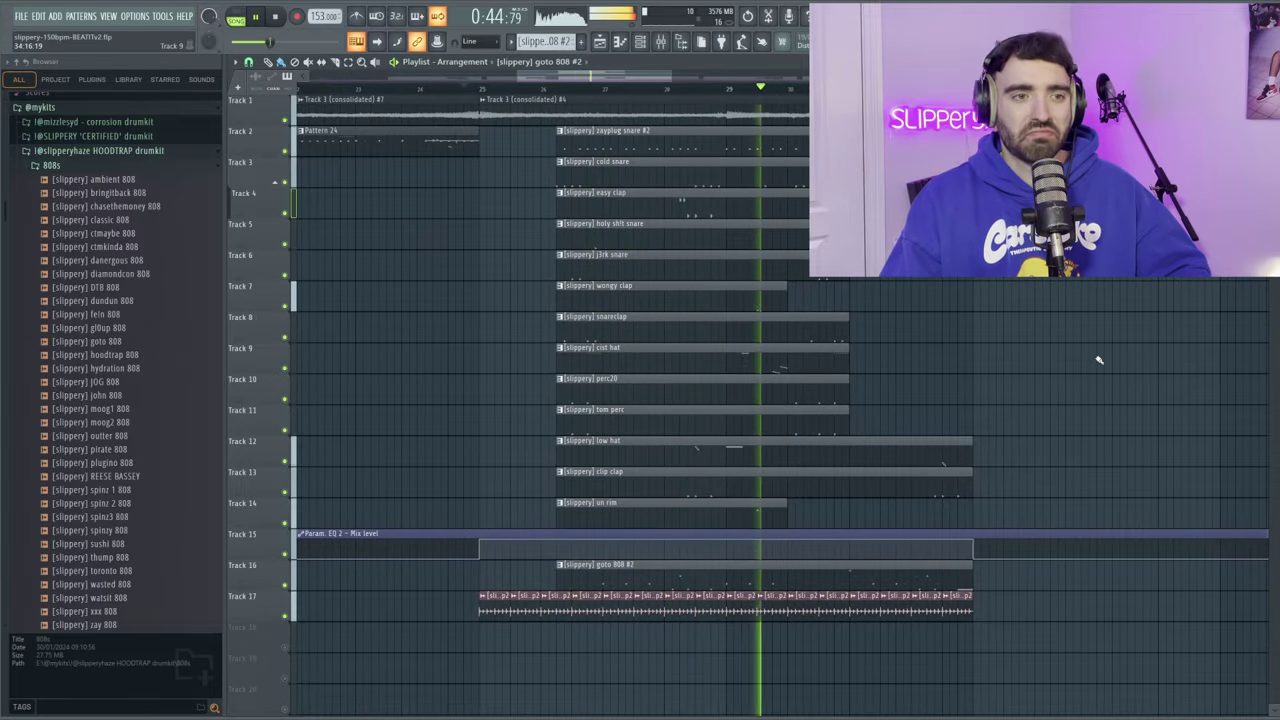
scroll(1098, 360, "down", 3)
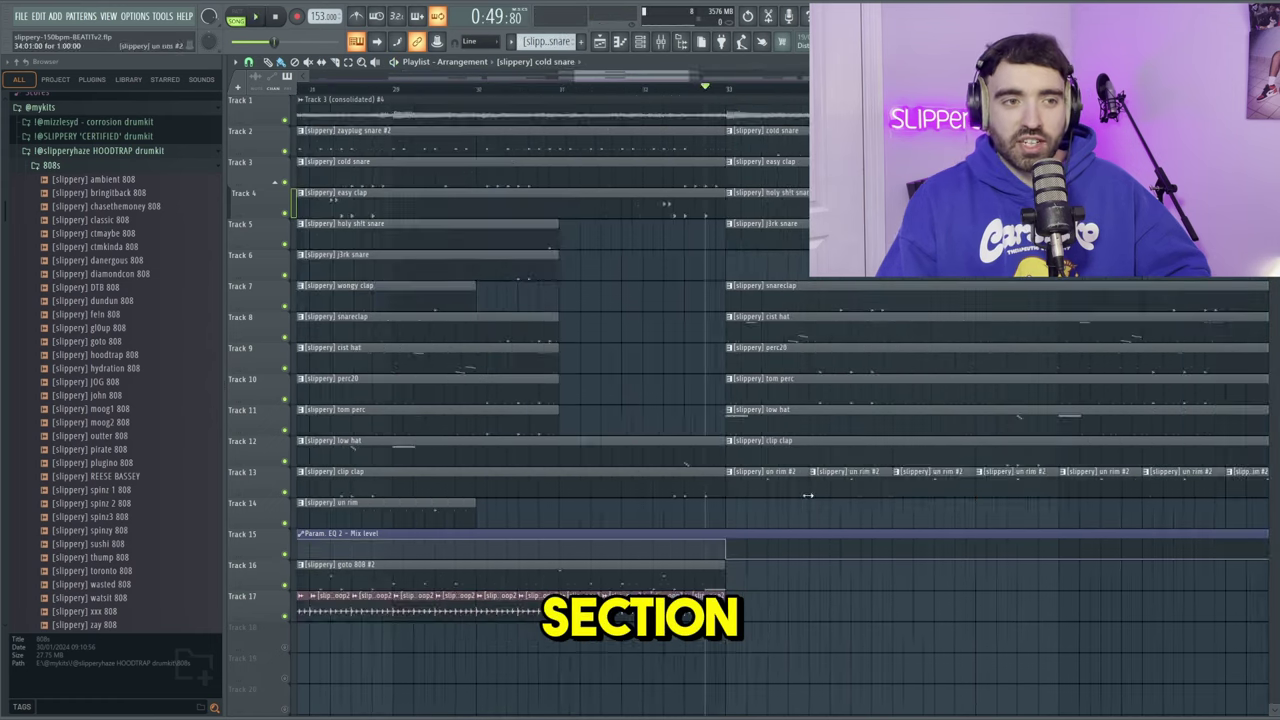
scroll(848, 512, "down", 4)
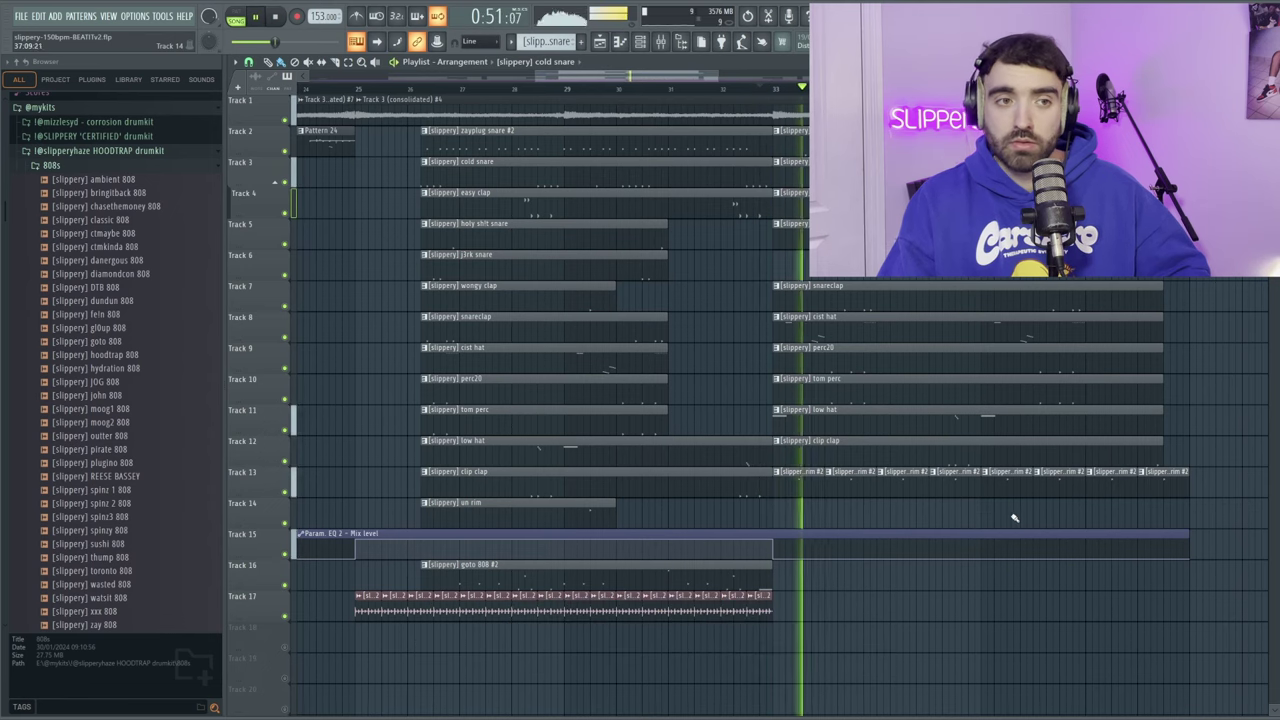
scroll(1054, 517, "down", 3)
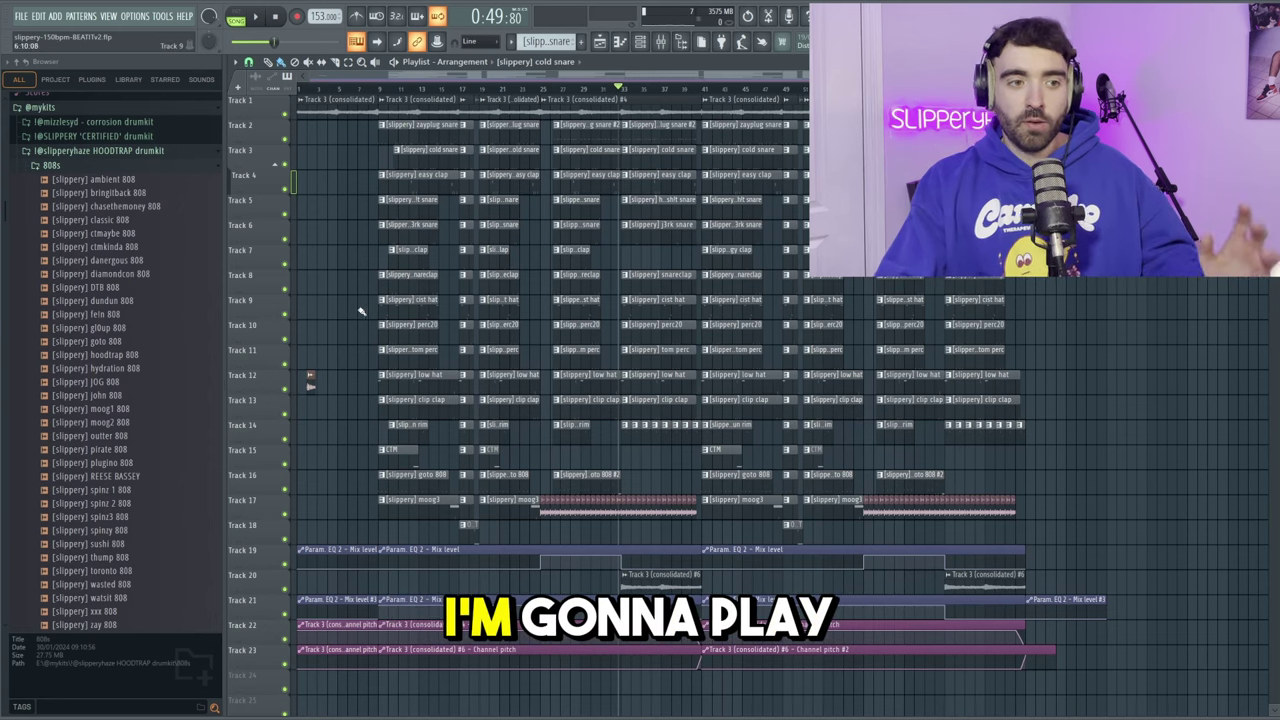
- Inspect the Track 3 (consolidated) #6 and #4 audio clip settings and play the channel pitch transition leading into bar 41
scroll(676, 574, "up", 5)
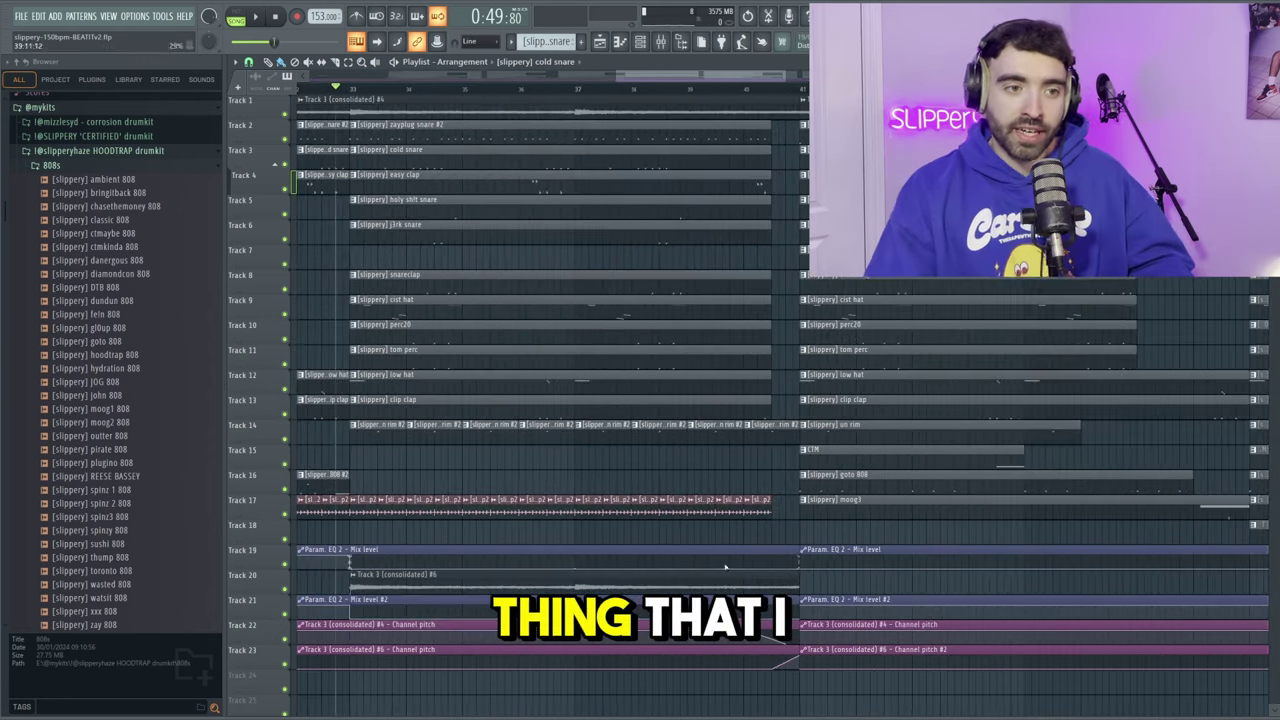
scroll(703, 108, "up", 2)
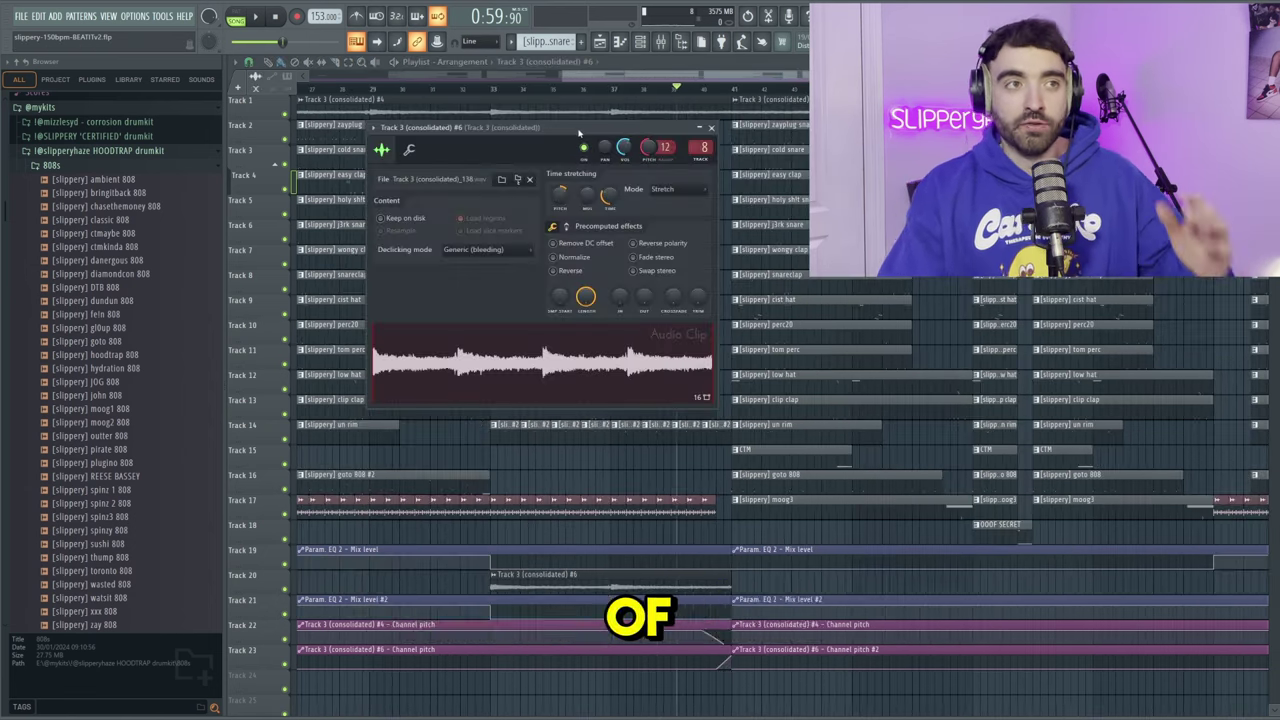
double_click(641, 110)
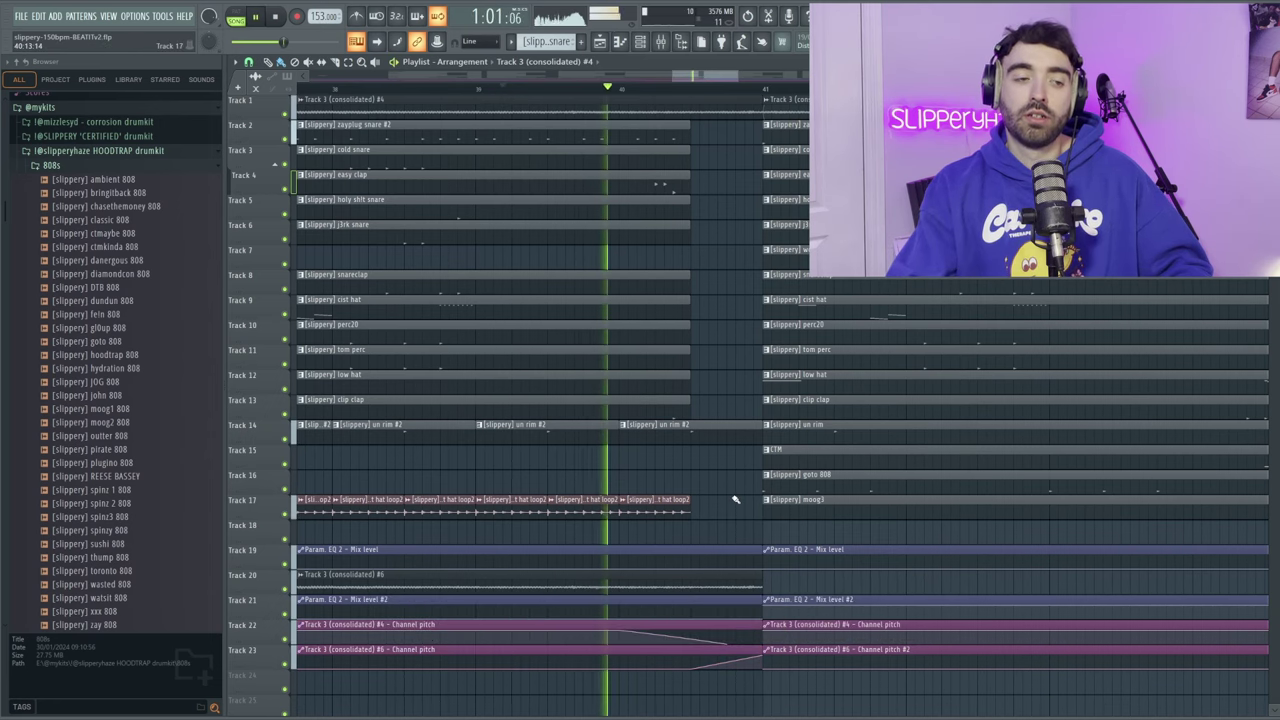
- Play the full beat from about bar 5, in the intro before the drums enter
scroll(770, 505, "down", 4, "ctrl")
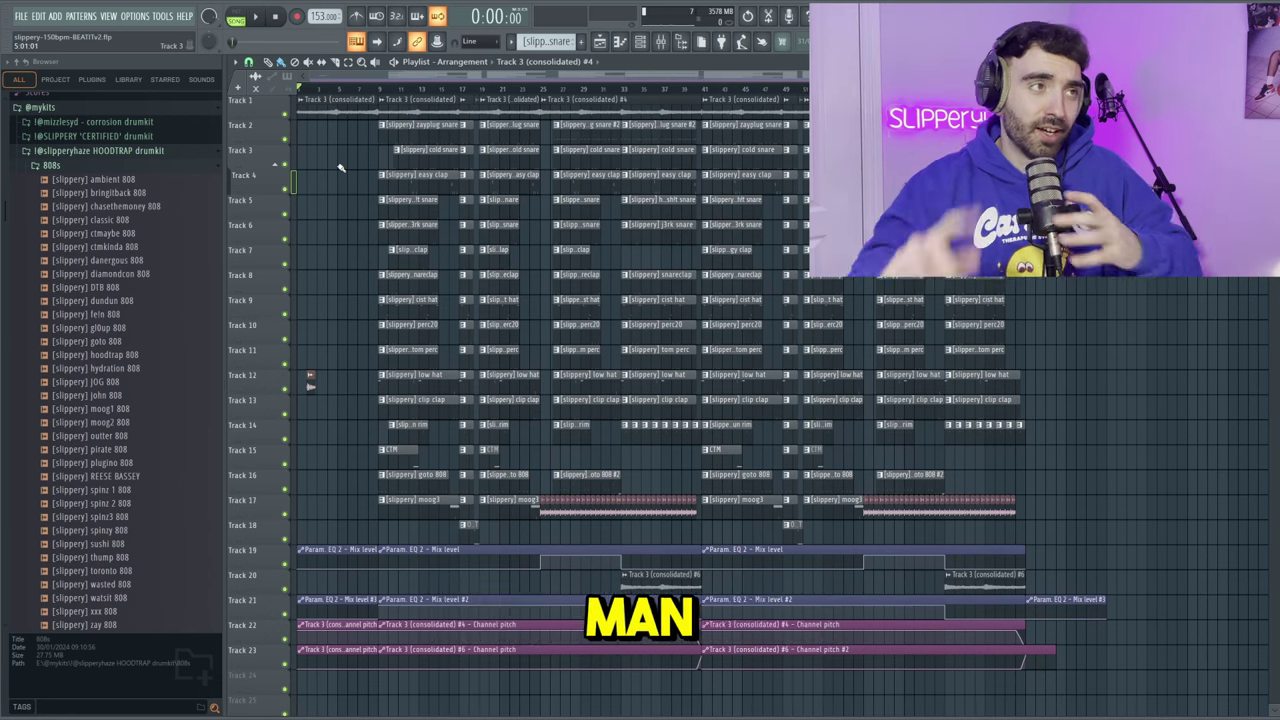
left_click(342, 93)
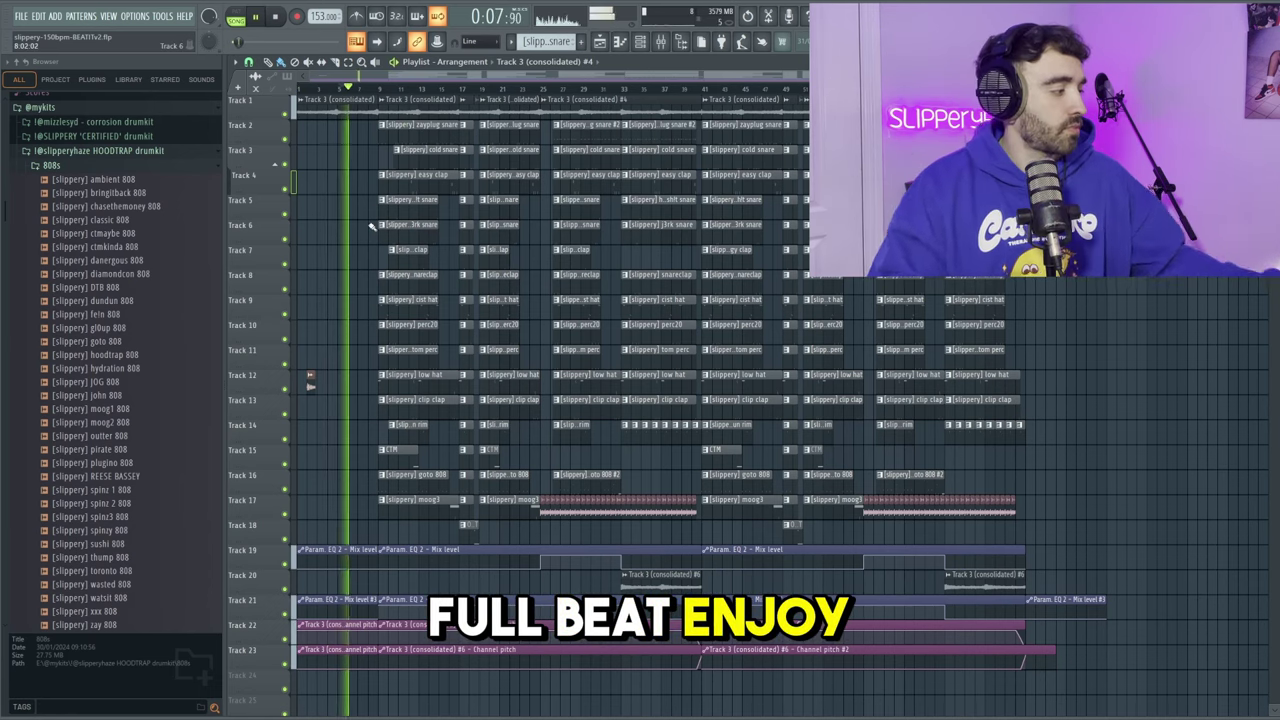